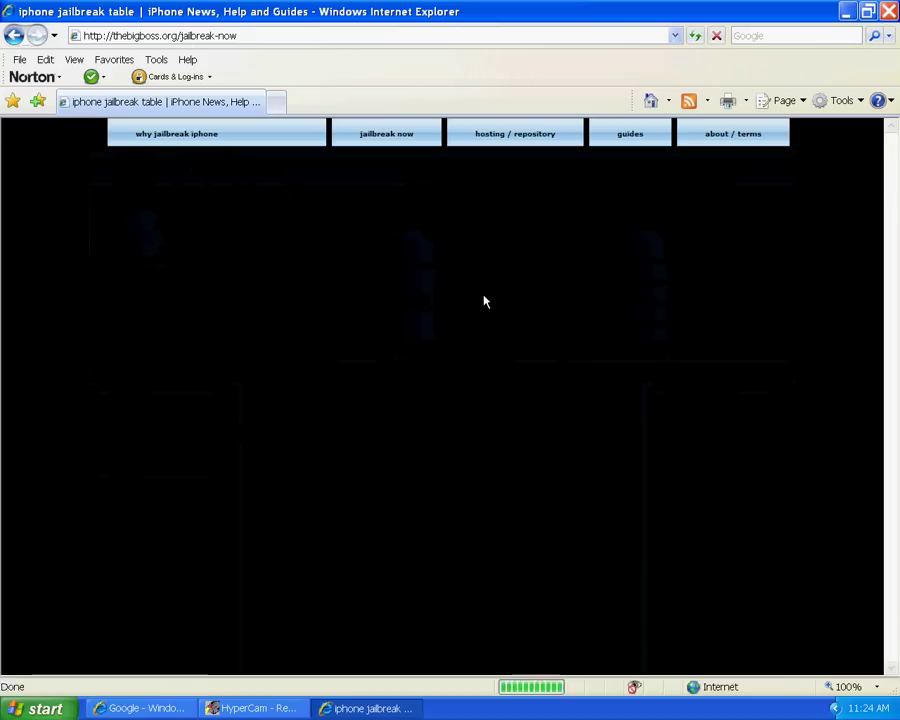
Highlight the firmware 3.1.3 row in the jailbreak table and follow its Spirit guide link
scroll(484, 301, "down", 3)
scroll(484, 301, "down", 1)
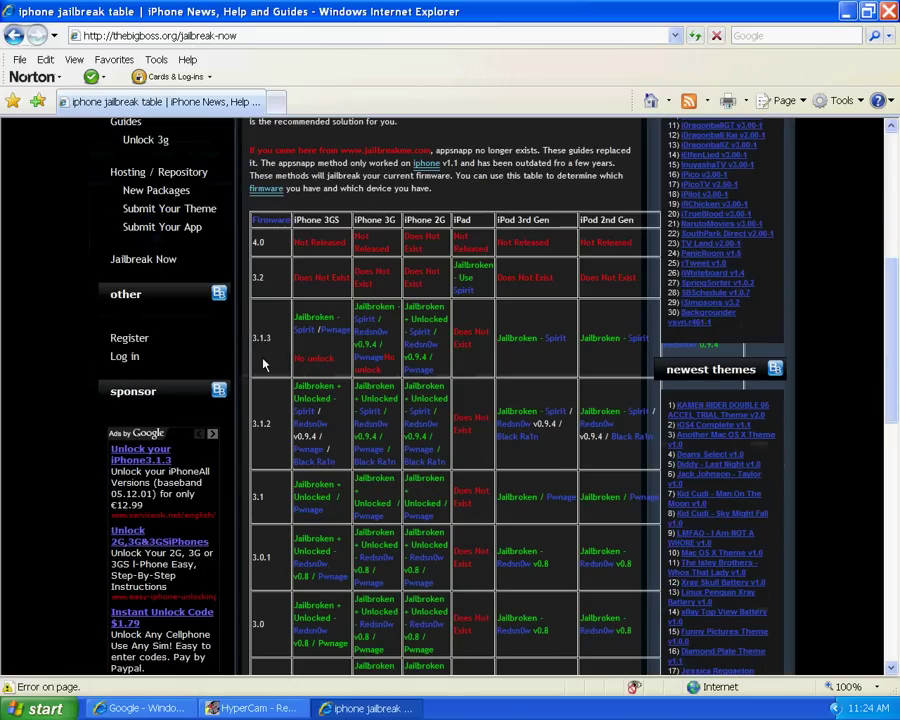
left_click_drag(253, 337, 560, 332)
left_click(553, 319)
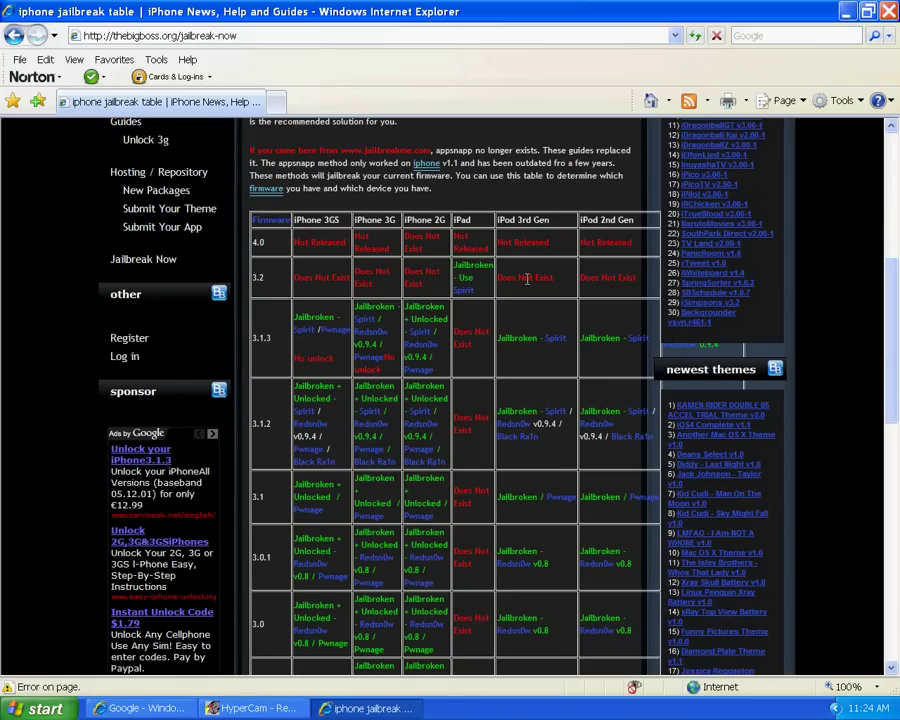
left_click(641, 340)
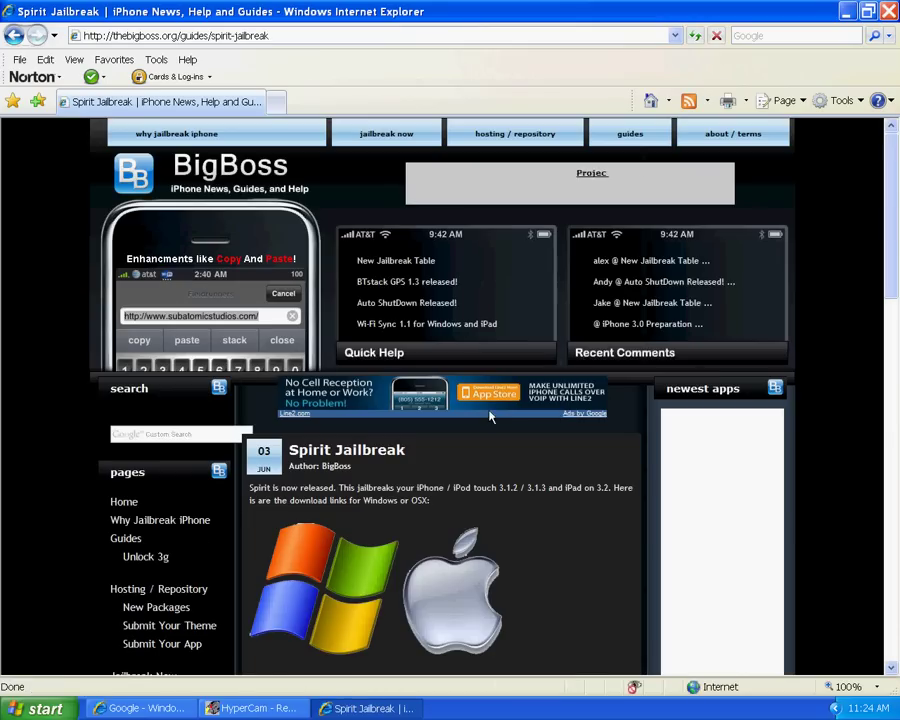
Start the Spirit for Windows download, cancel the Spirit.exe prompt, and minimize Internet Explorer
scroll(434, 331, "down", 5)
scroll(370, 192, "up", 3)
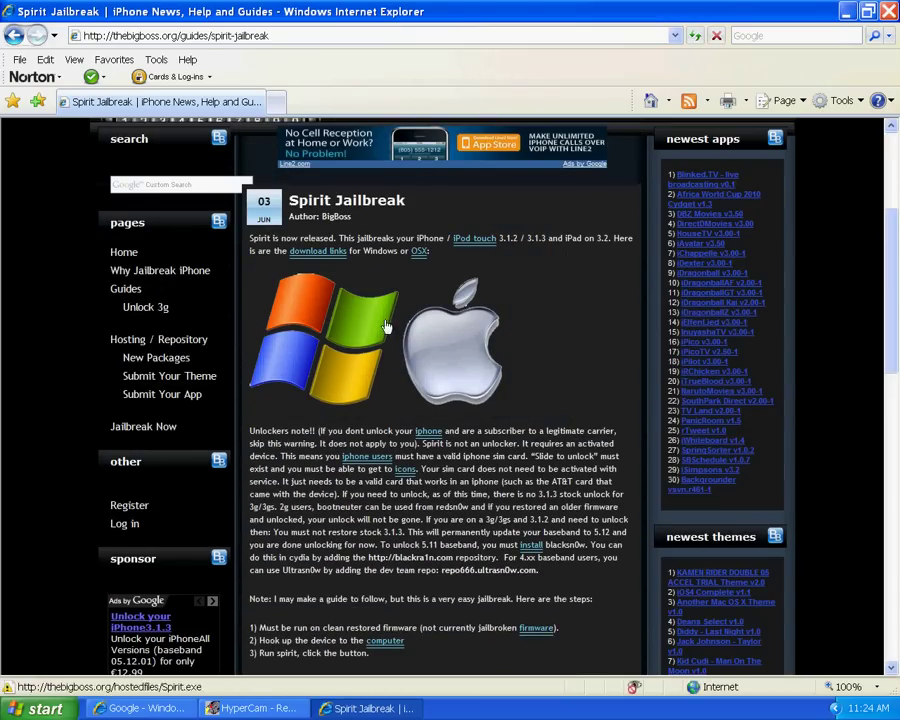
left_click(308, 343)
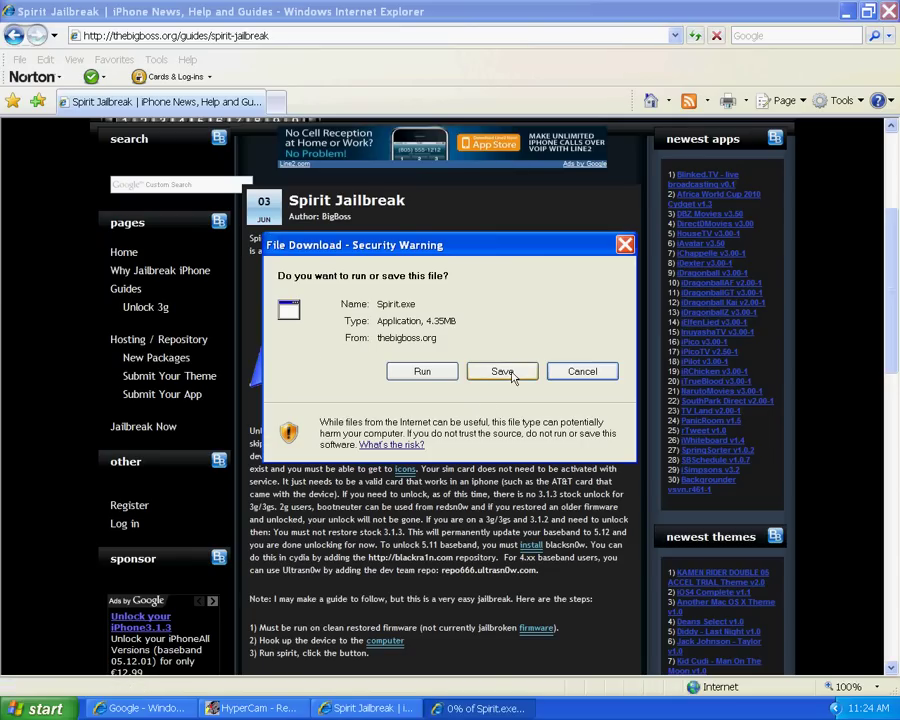
left_click(625, 246)
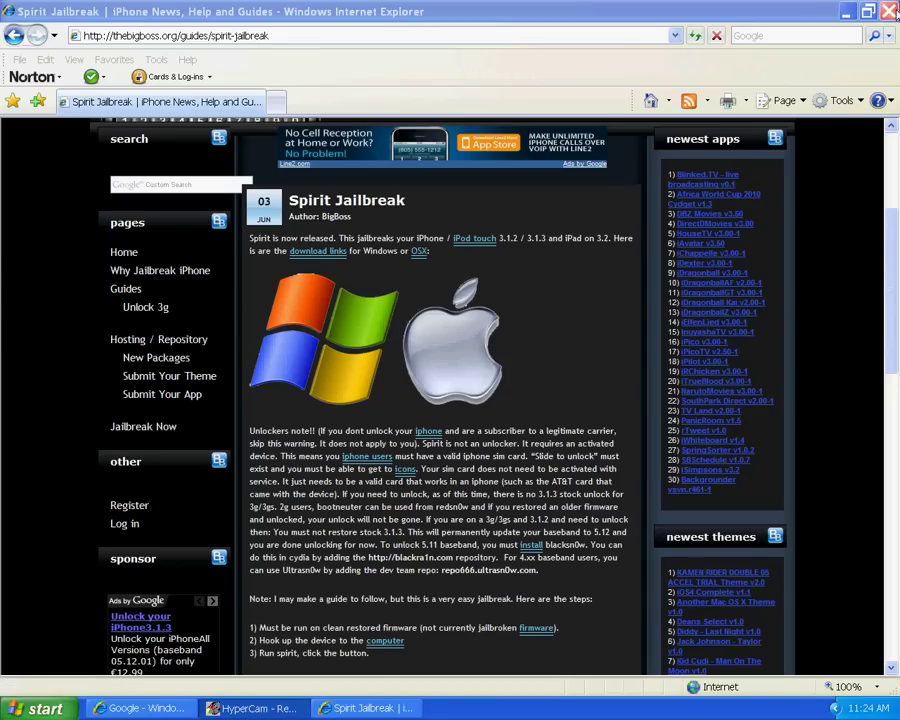
left_click(847, 12)
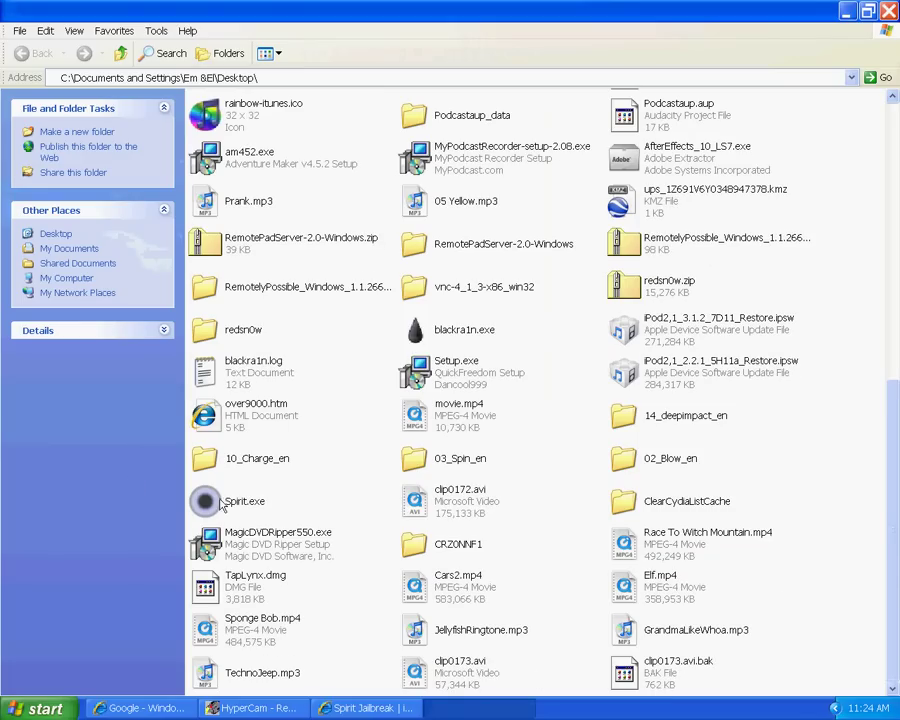
Run Spirit.exe past the security warning, then close Spirit at 'Please connect device' and the Desktop folder
double_click(212, 507)
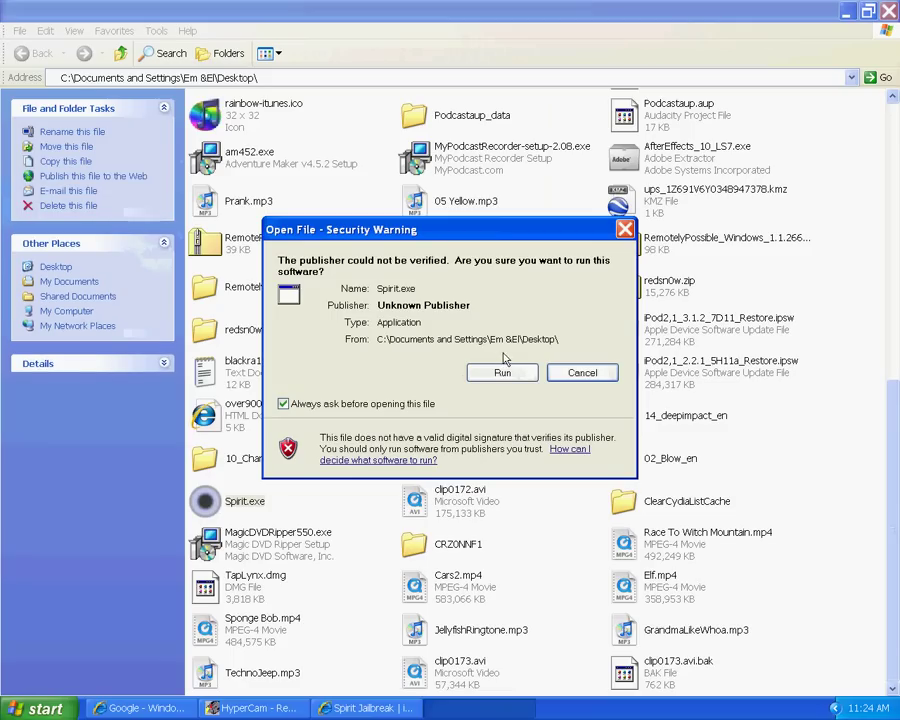
left_click(503, 373)
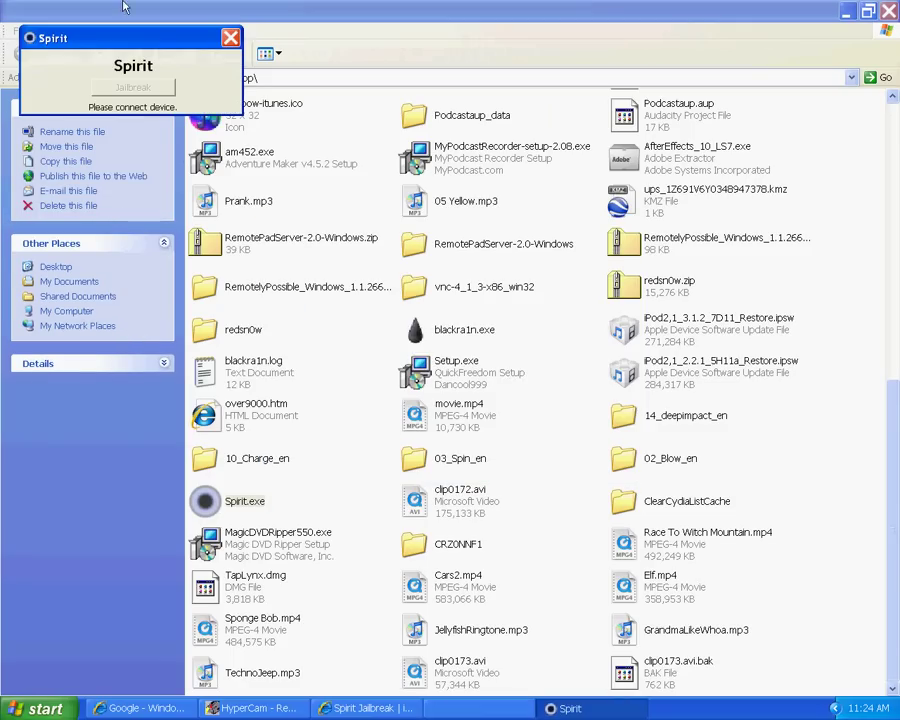
left_click(230, 38)
key("alt+F4")
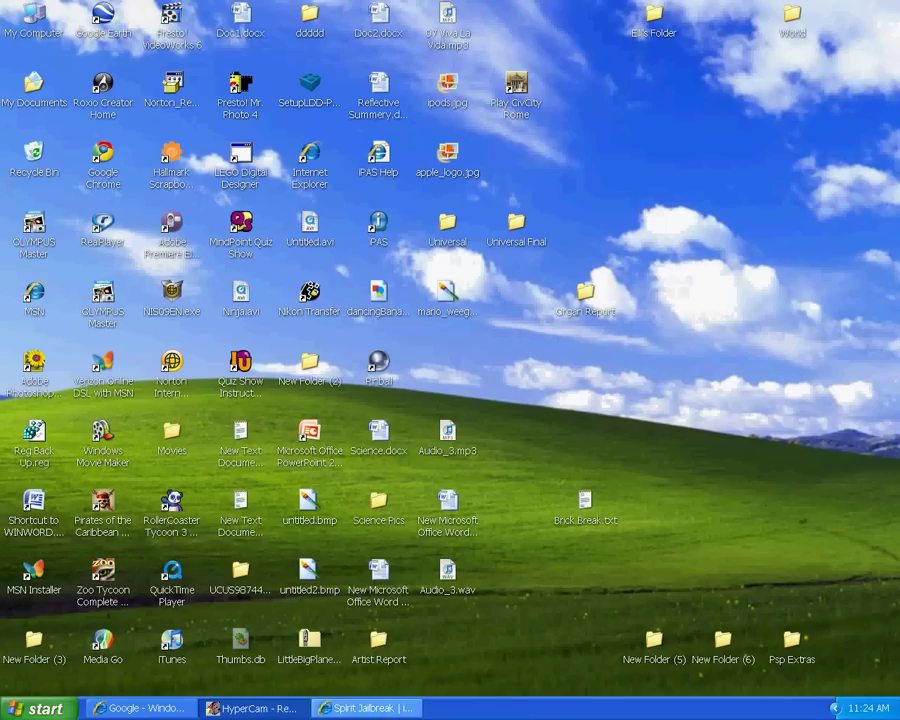
Launch iTunes and play the MAKE Magazine podcast's LED Yo-Yo episode
left_click(176, 643)
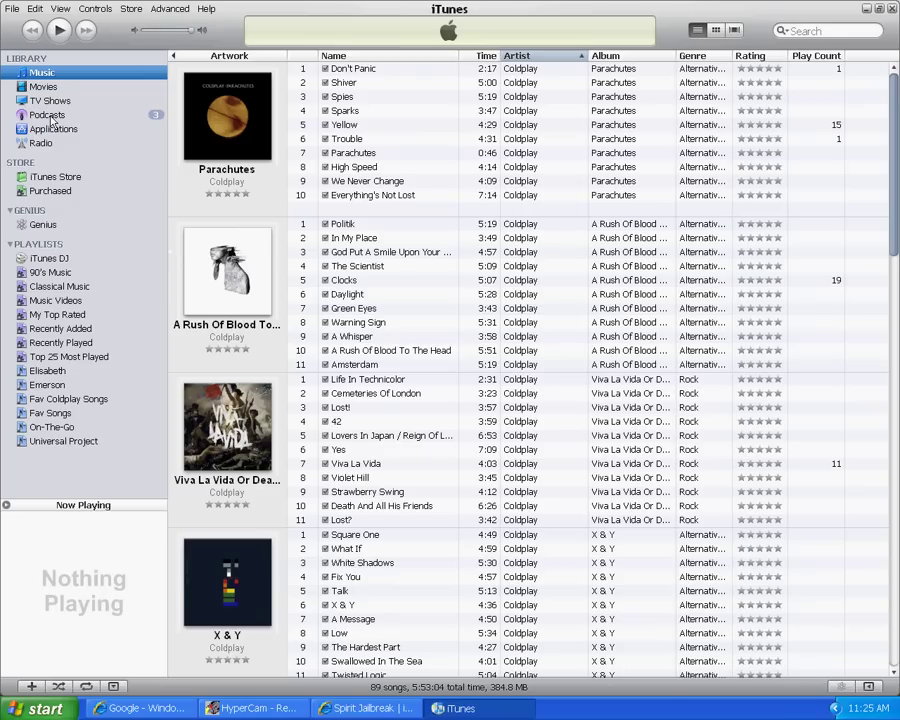
key("Down")
key("Down")
key("Down")
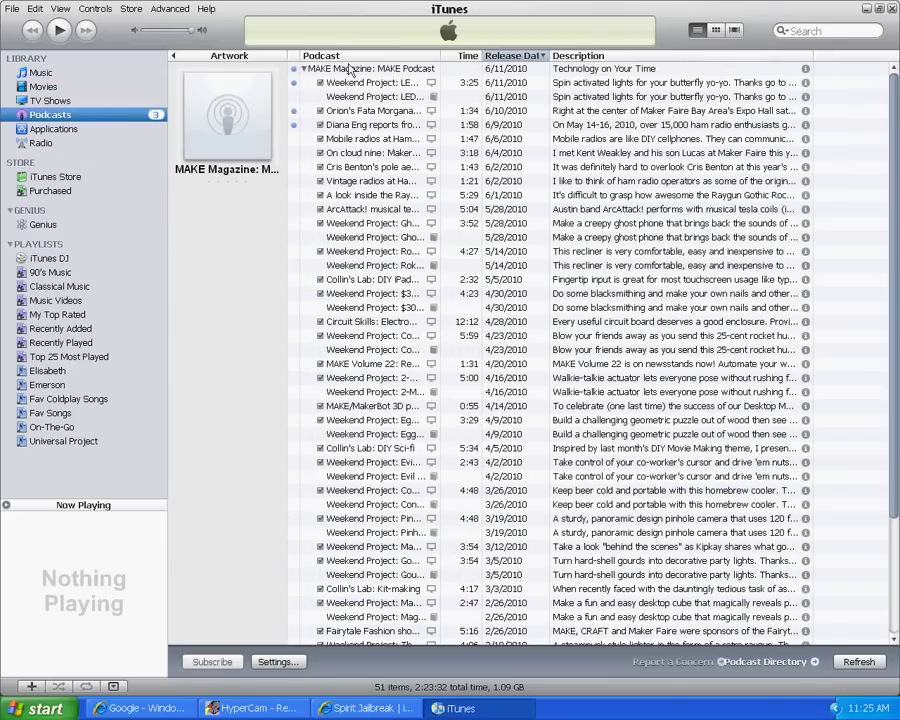
left_click(350, 71)
double_click(374, 80)
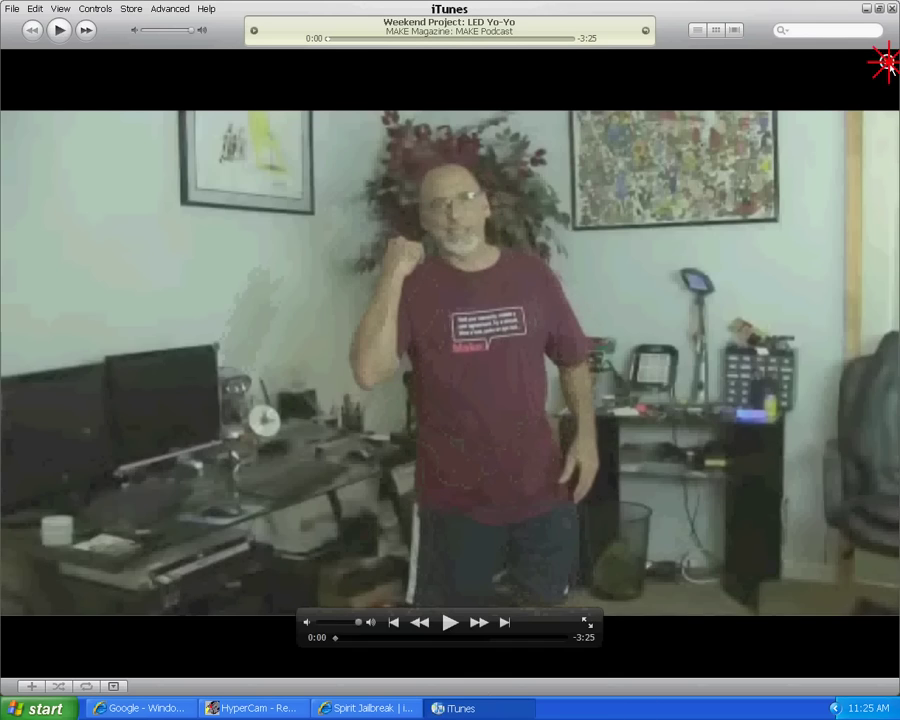
Leave full-window video and dismiss the MAKE Magazine podcast's context menu
left_click(886, 62)
right_click(338, 70)
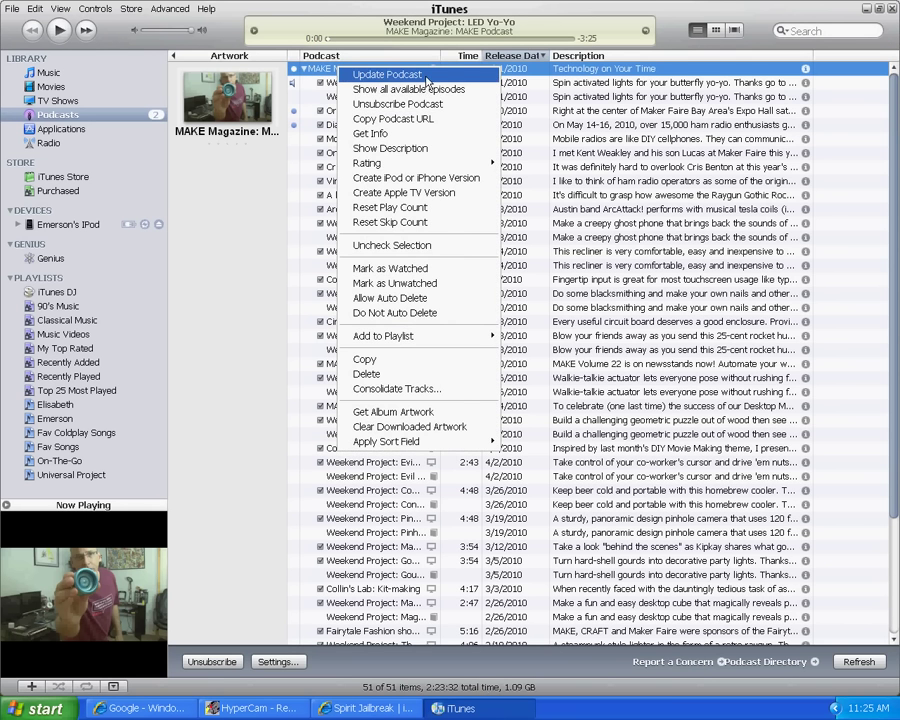
left_click(400, 268)
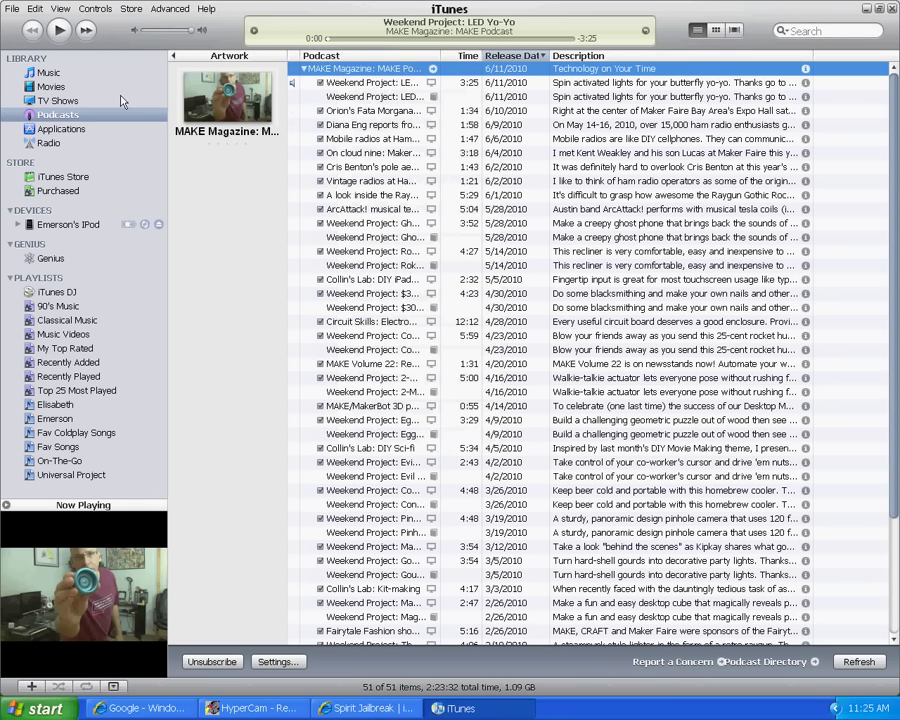
Return to the Music library, minimize iTunes, and bring up the Start menu
left_click(48, 72)
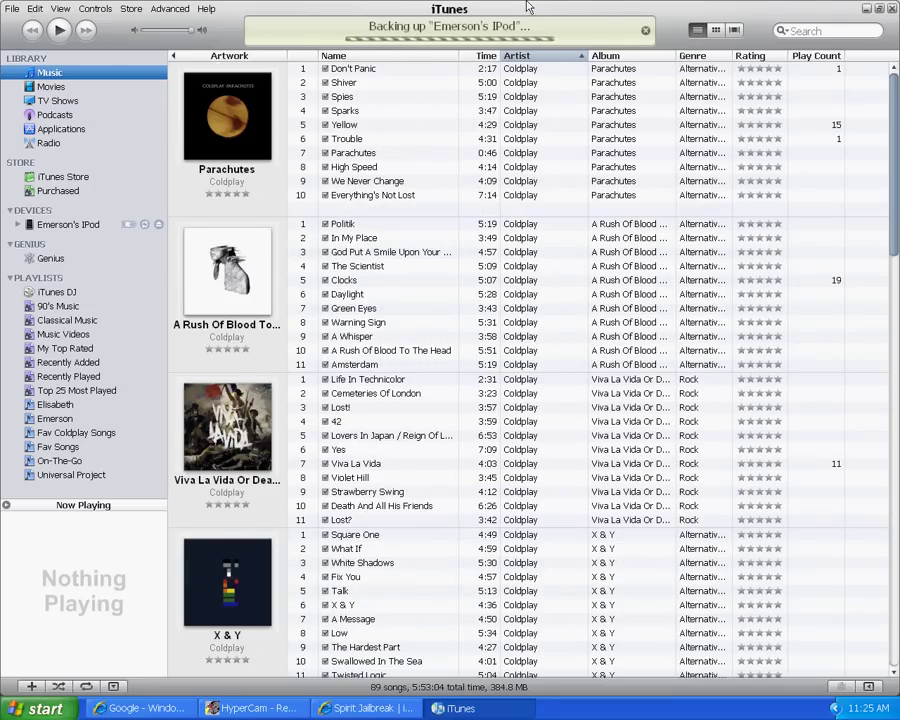
key("super+d")
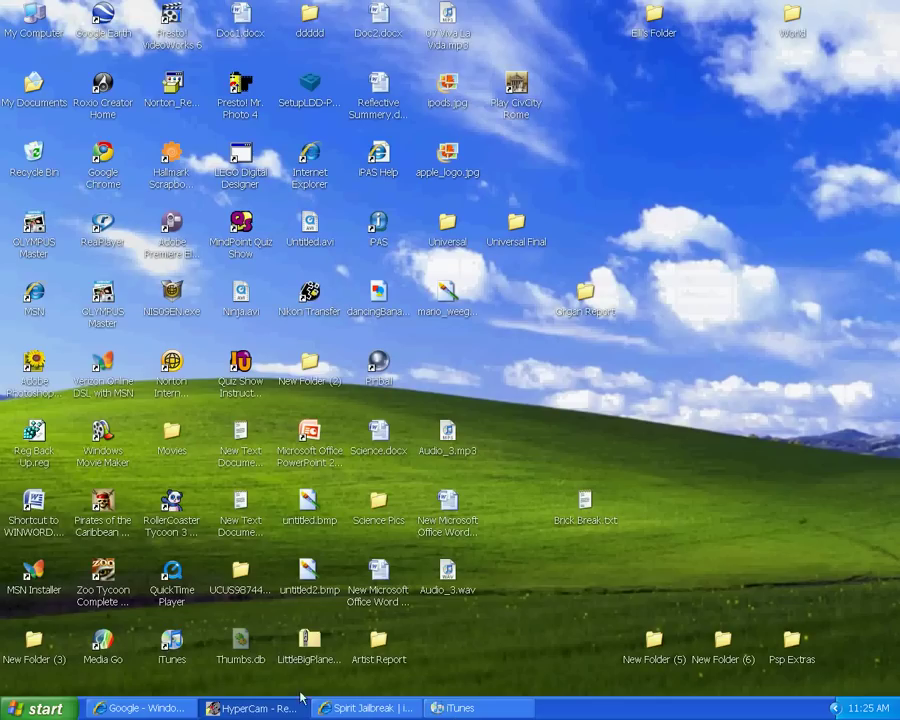
key("super")
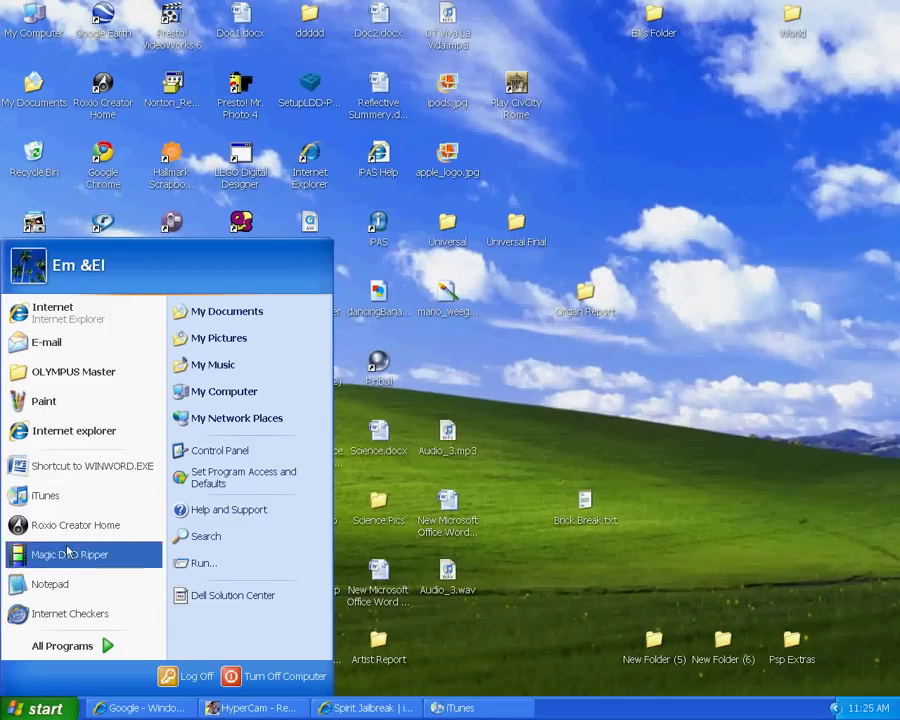
In a new Notepad, type 'IMPORTANT TO BACK UP IPOD BE4 JAILBREAK!!!!!'
left_click(64, 584)
type("IMPORTAN")
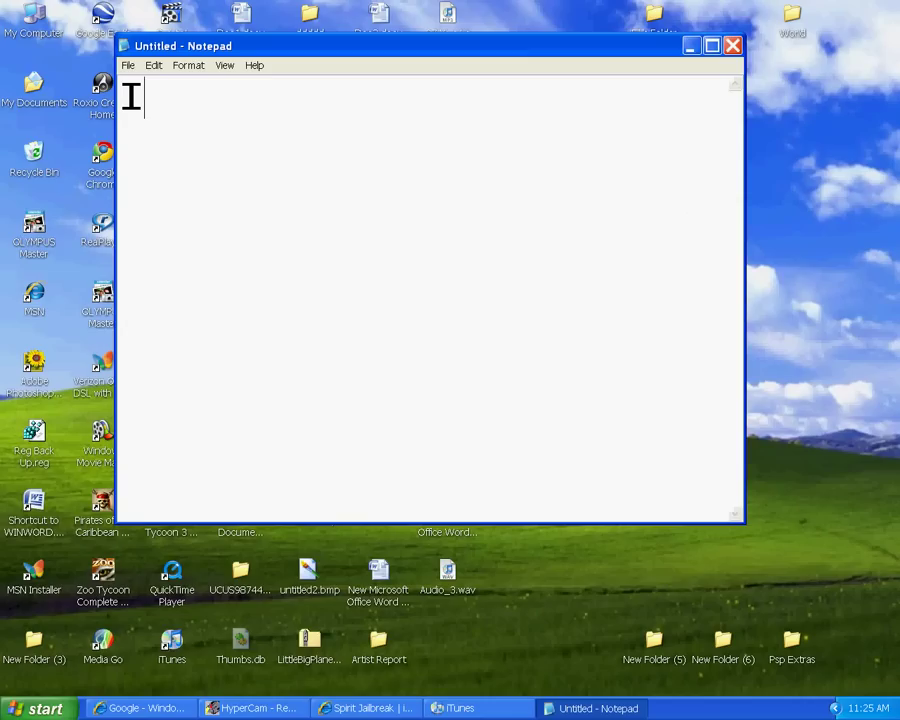
type("T")
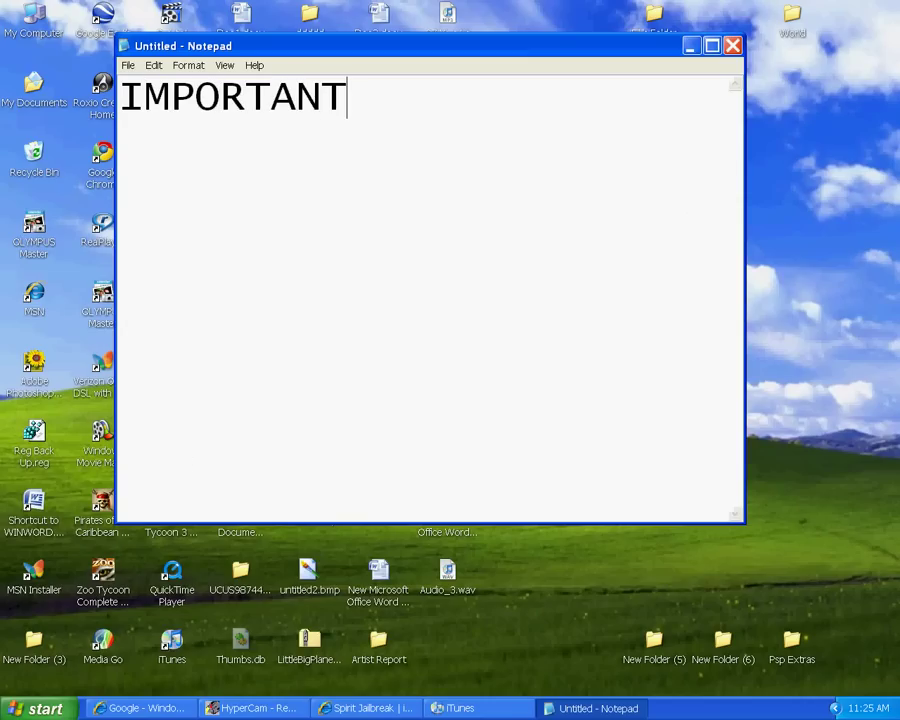
type(" TO ")
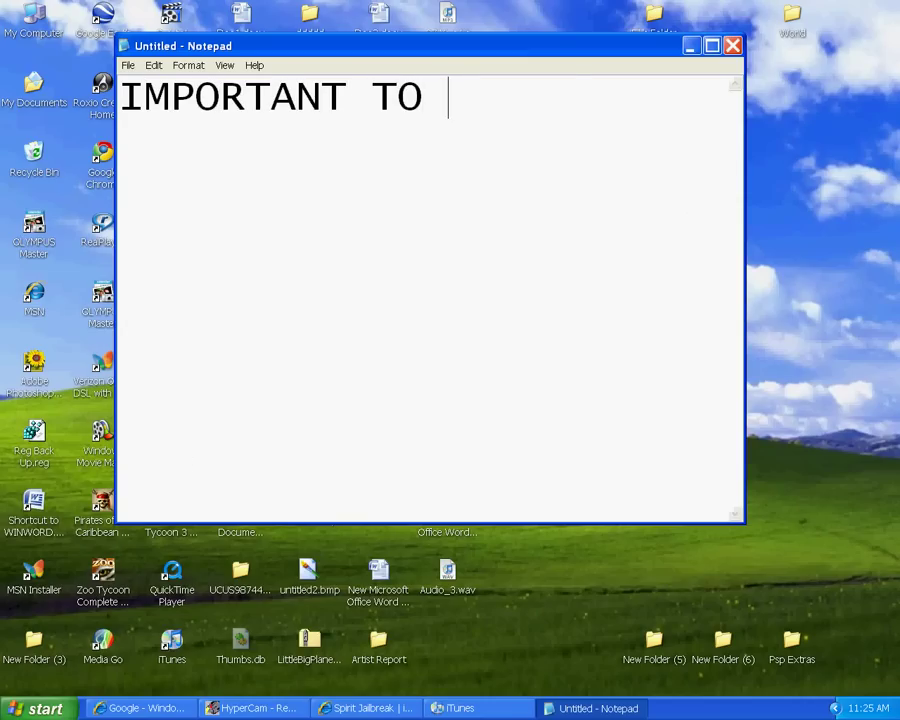
type("BACK UP ")
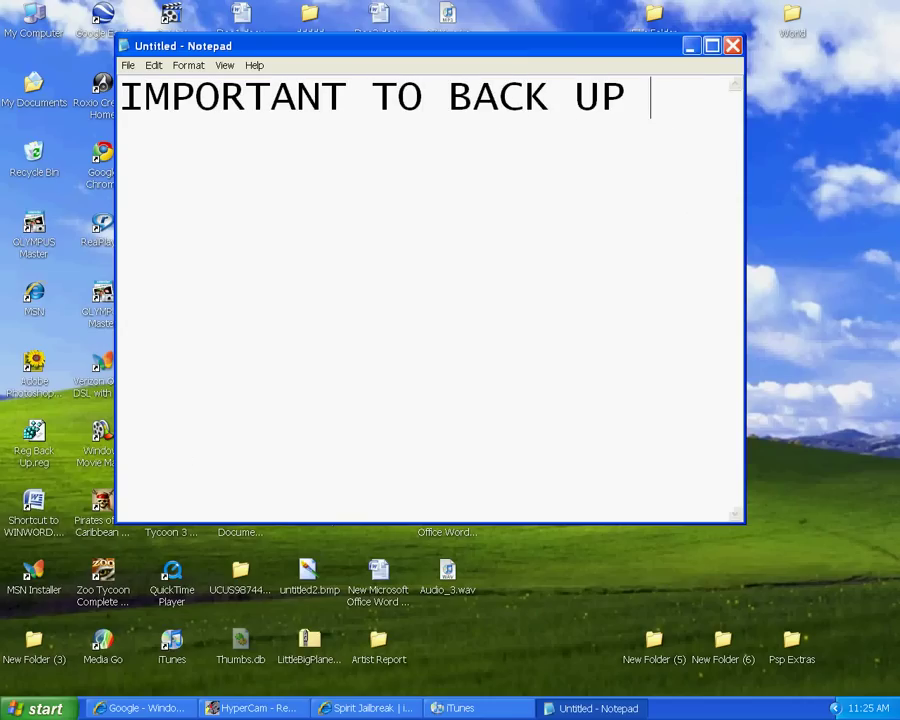
type("IPOD BE")
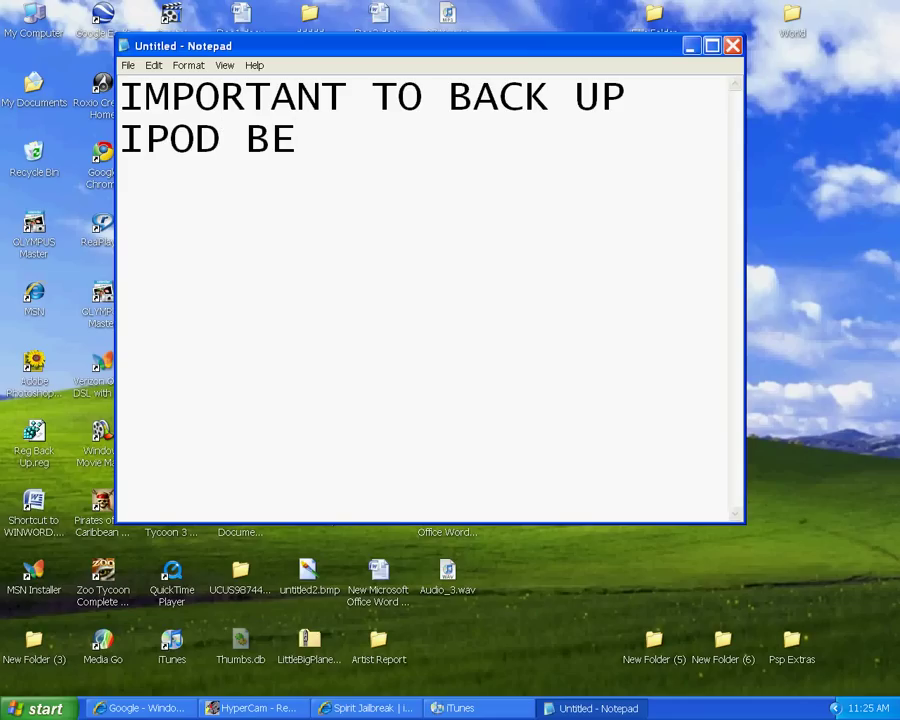
type("$")
key("BackSpace")
type("4 JAIL")
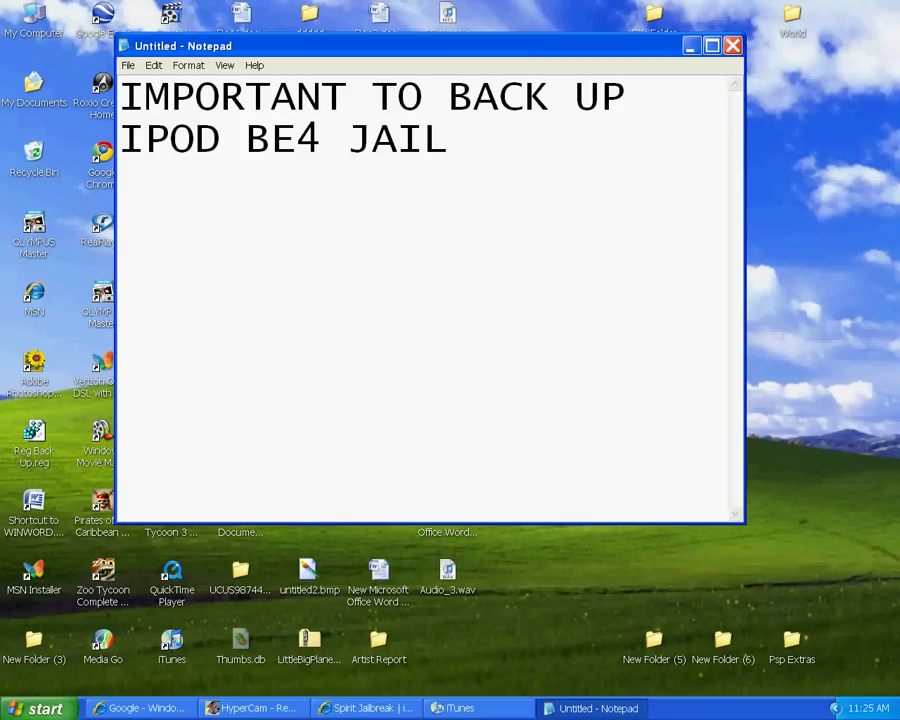
type("BREAK@!")
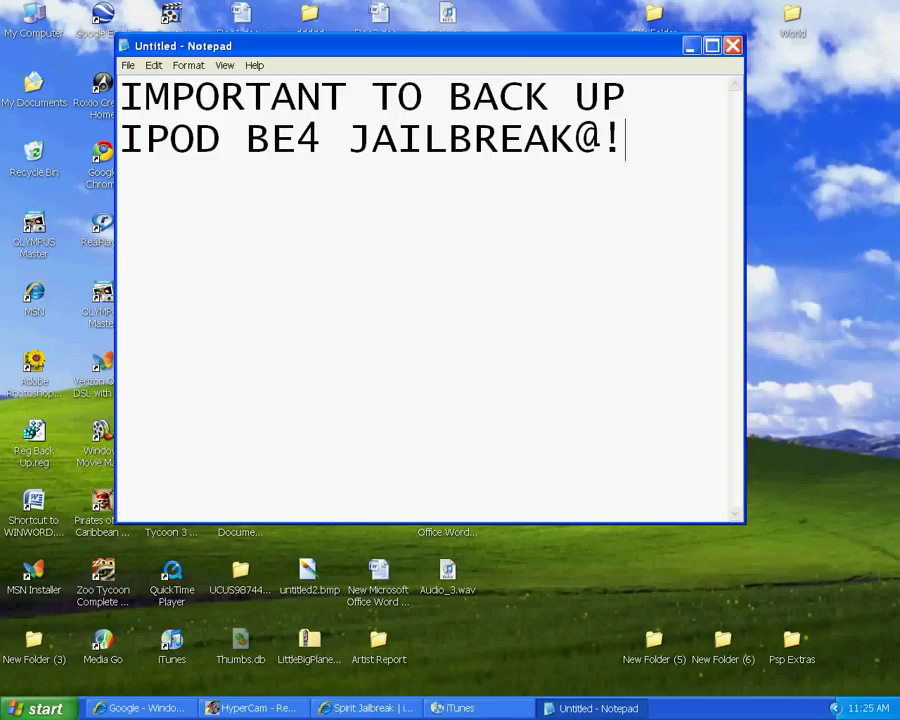
type("+")
key("BackSpace")
key("BackSpace")
key("BackSpace")
type("!!!!")
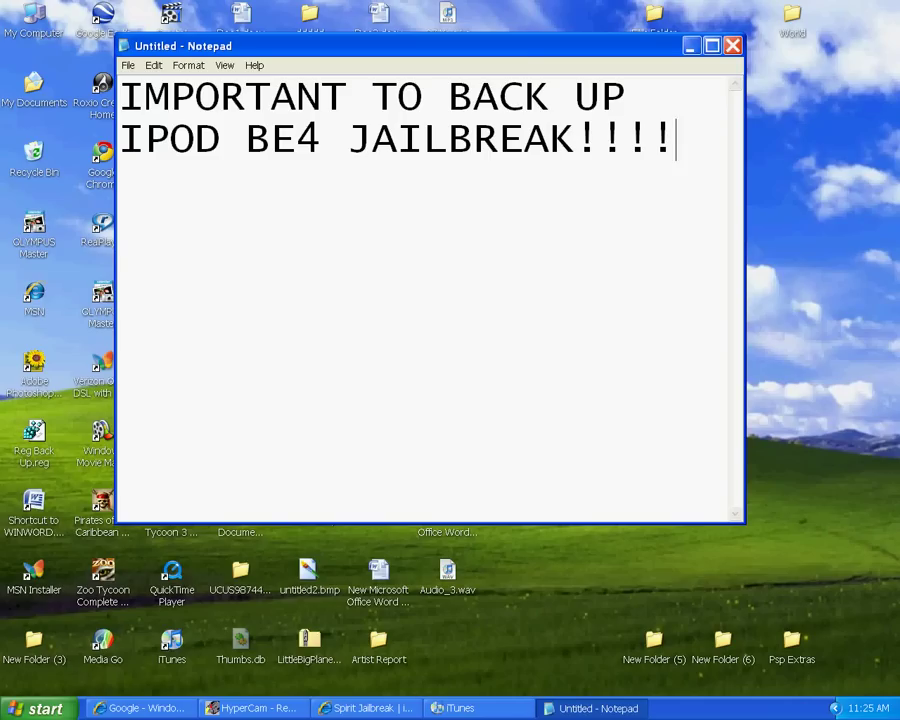
type("!")
Close the note without saving its changes
left_click_drag(710, 152, 50, 56)
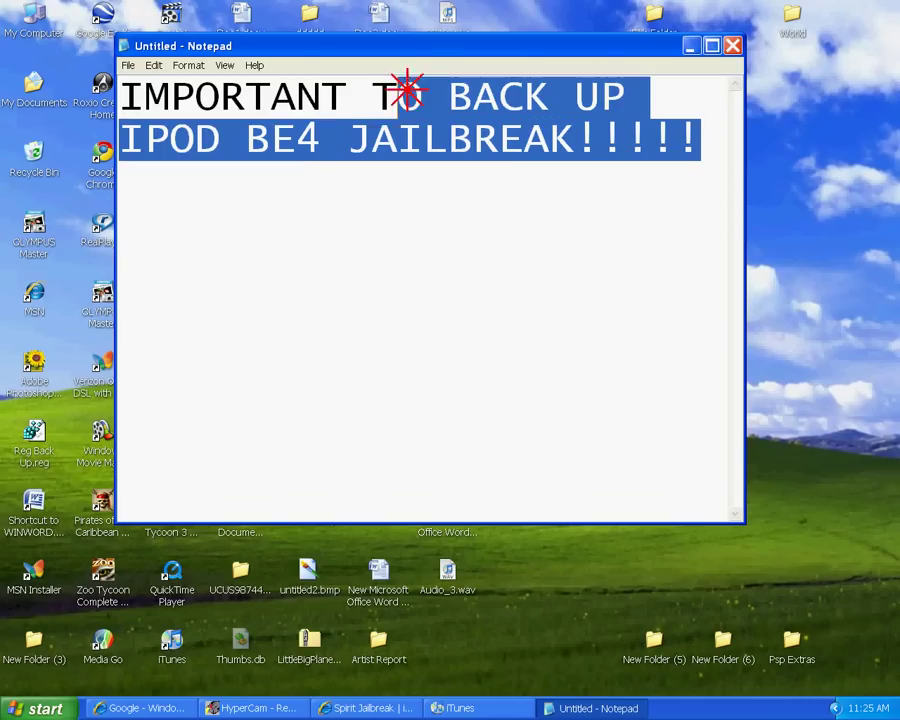
left_click(386, 252)
left_click(733, 45)
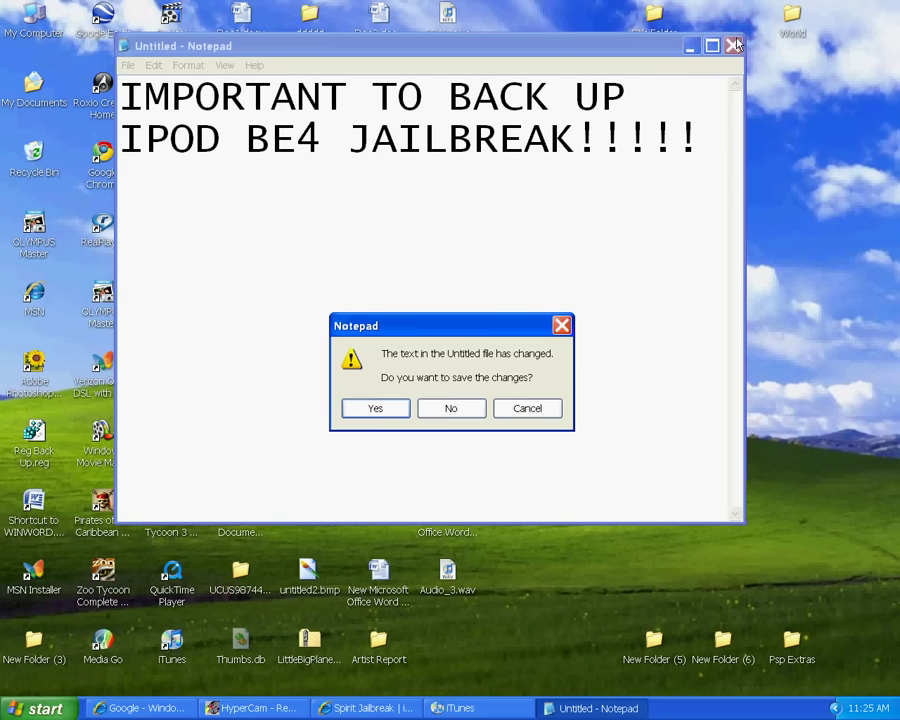
left_click(451, 407)
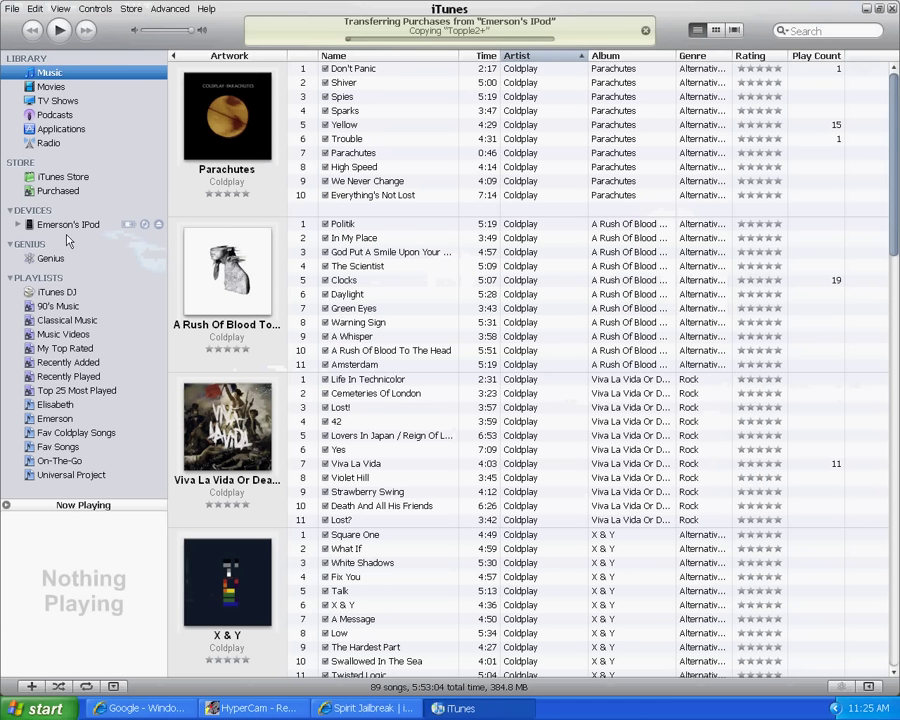
Authorize this computer for the iPod with the Apple ID password and dismiss the follow-up messages
left_click(71, 228)
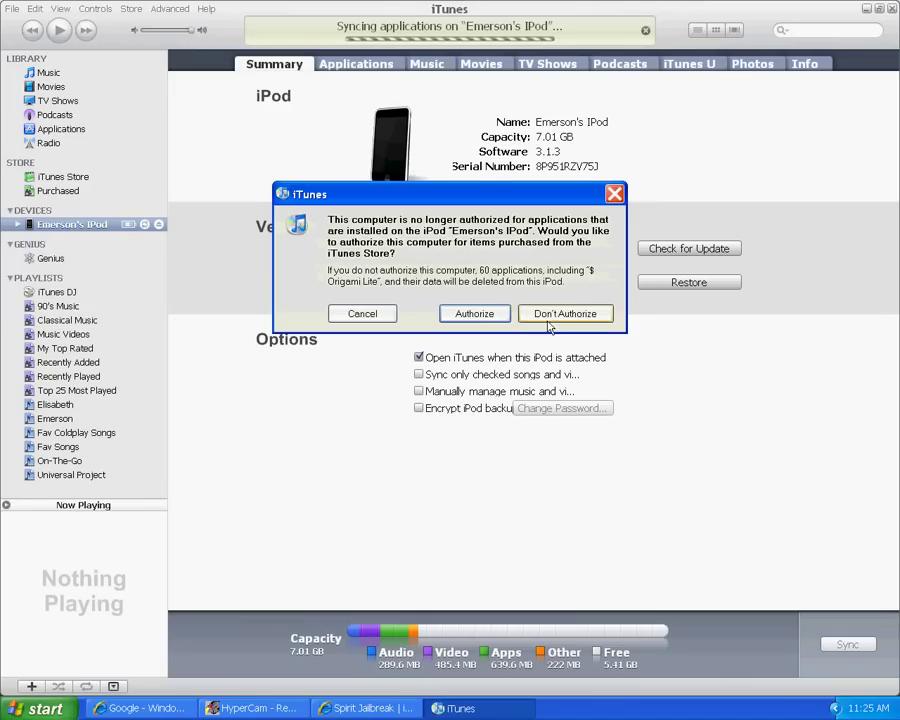
left_click(476, 315)
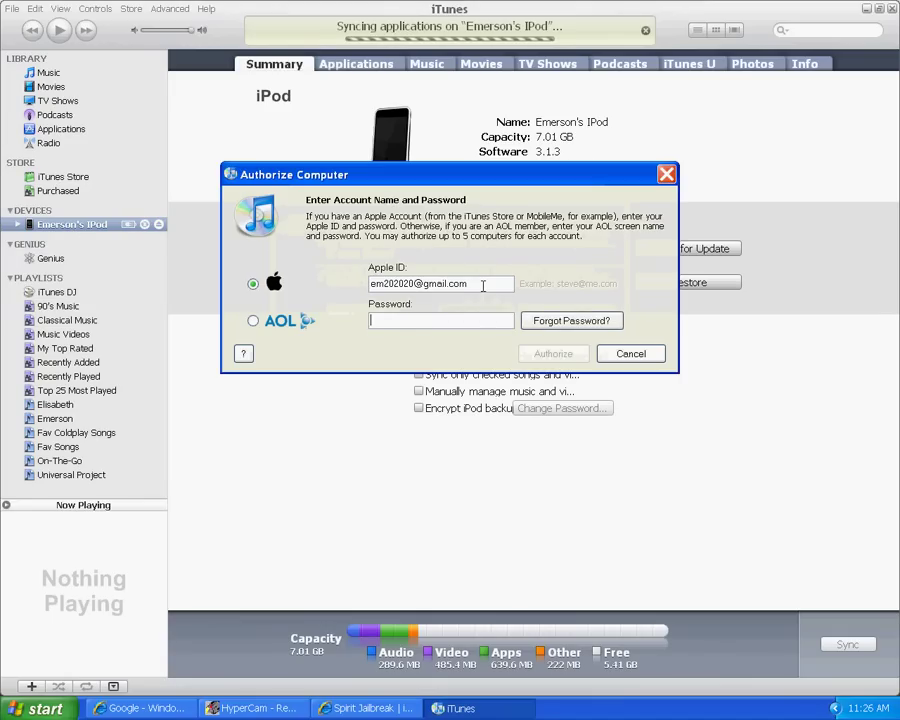
type("•••••••••••")
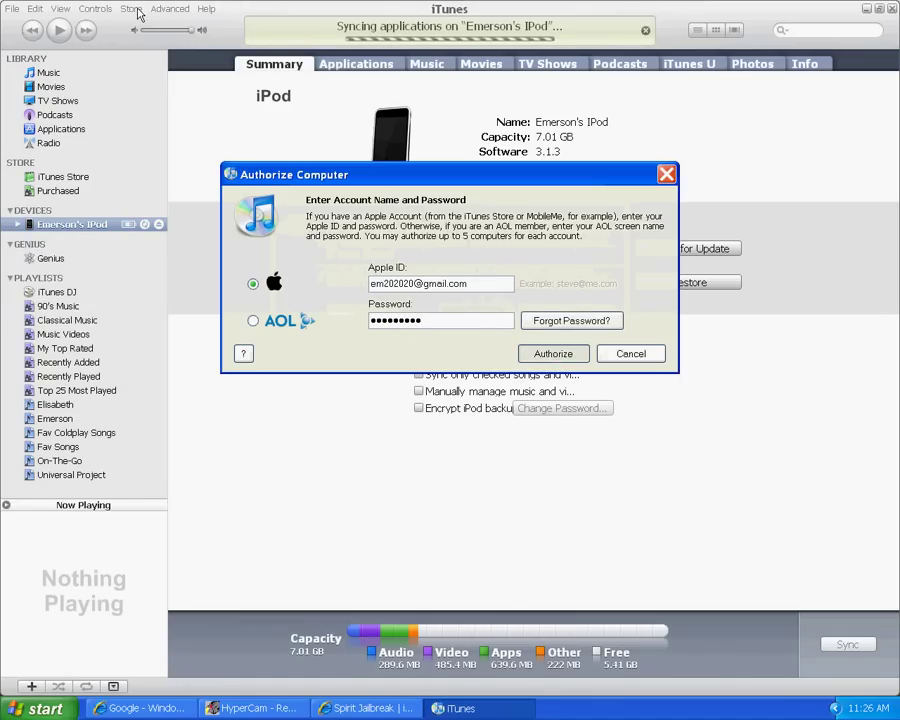
left_click(553, 354)
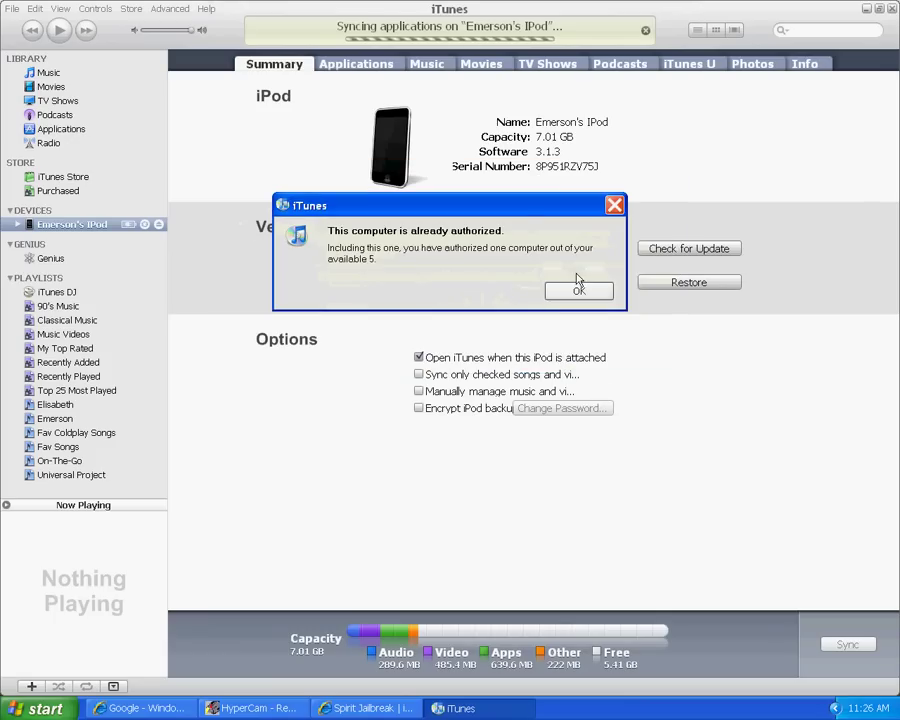
left_click(574, 284)
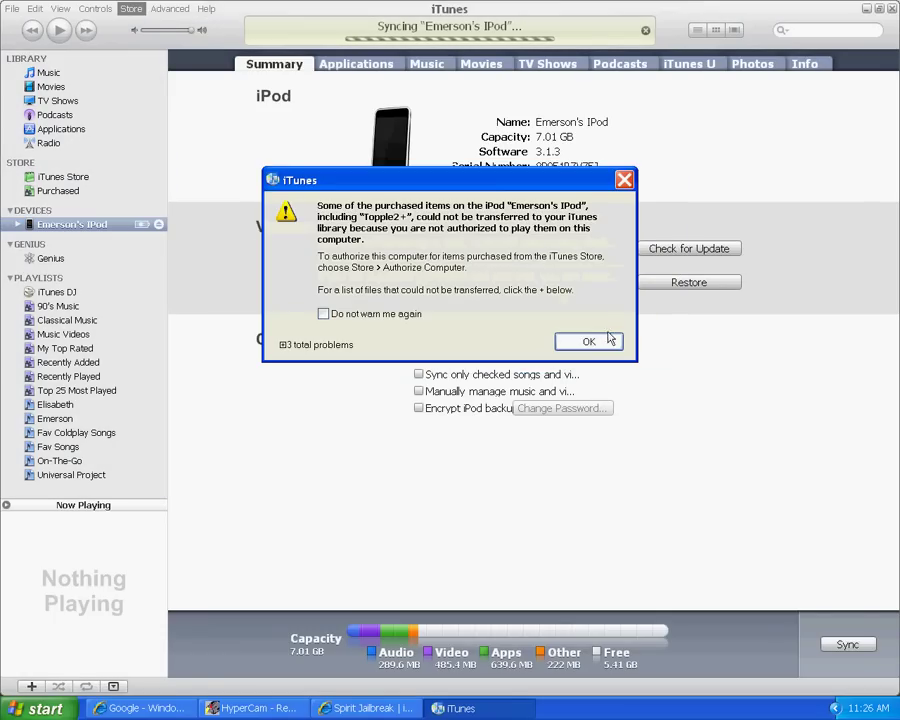
left_click(589, 342)
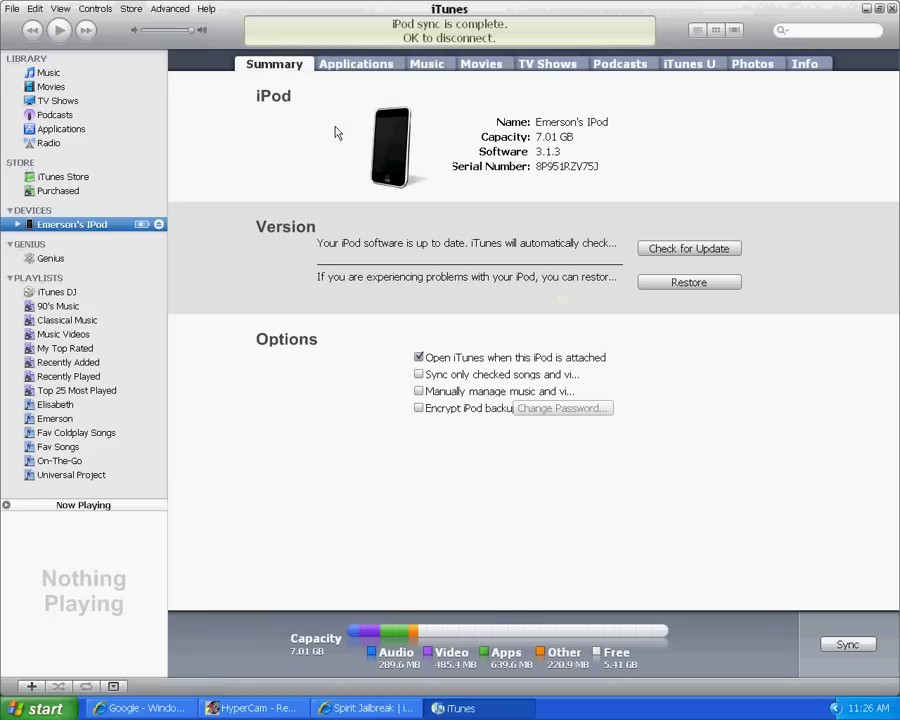
Authorize the computer again via Store > Authorize Computer, confirming it's already authorized
left_click(131, 8)
left_click(219, 165)
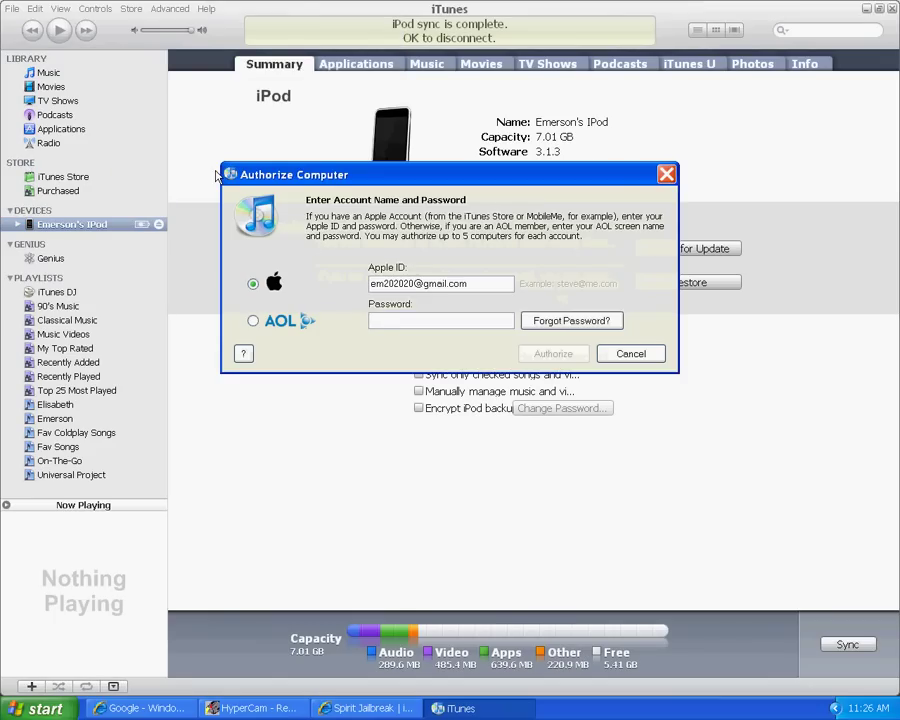
type("•••")
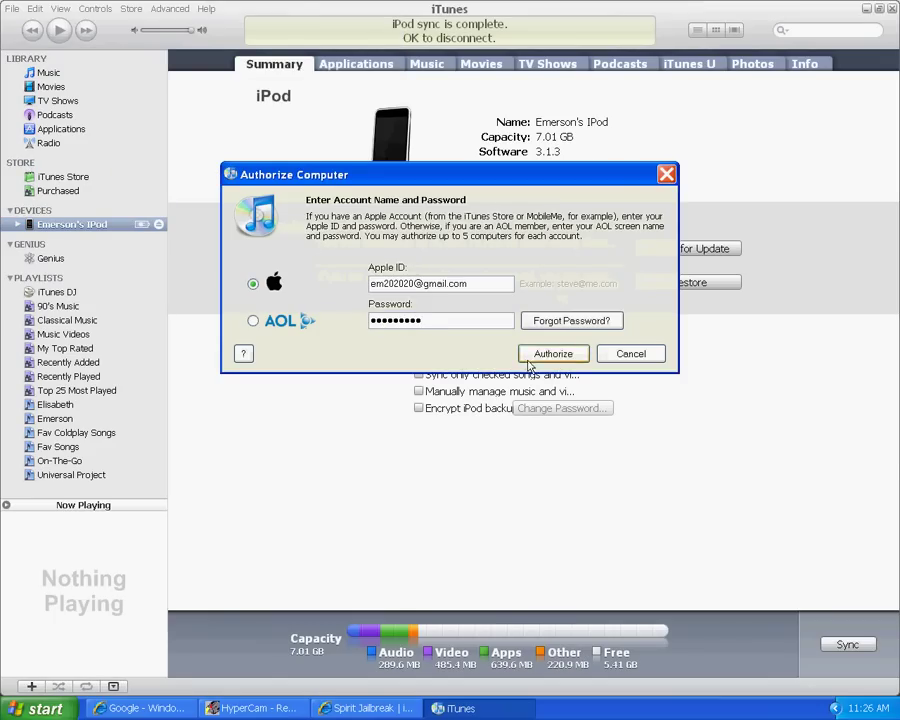
key("Return")
left_click(576, 293)
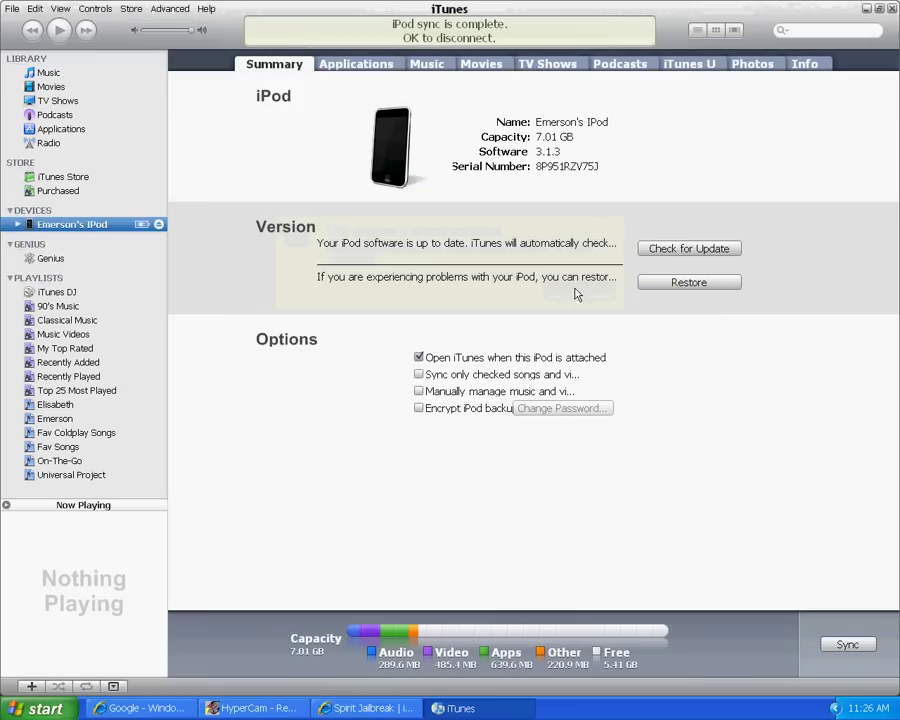
Sync the iPod, then show the desktop and the Start menu
left_click(846, 645)
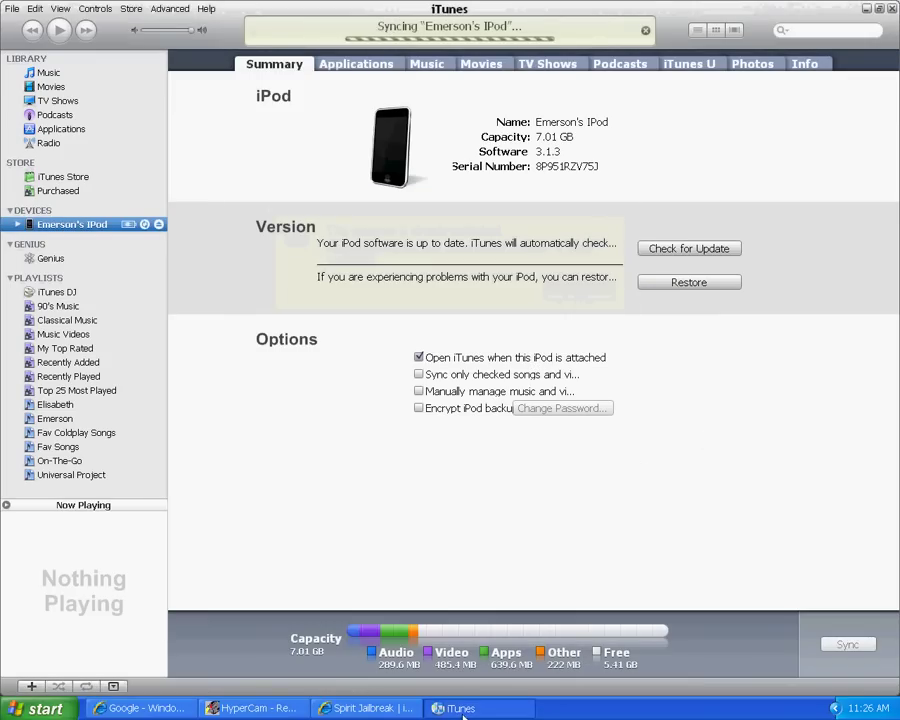
key("super+d")
key("super")
In a new Notepad, type 'ALSO SYNC IT!!!!!' and then erase it
left_click(76, 551)
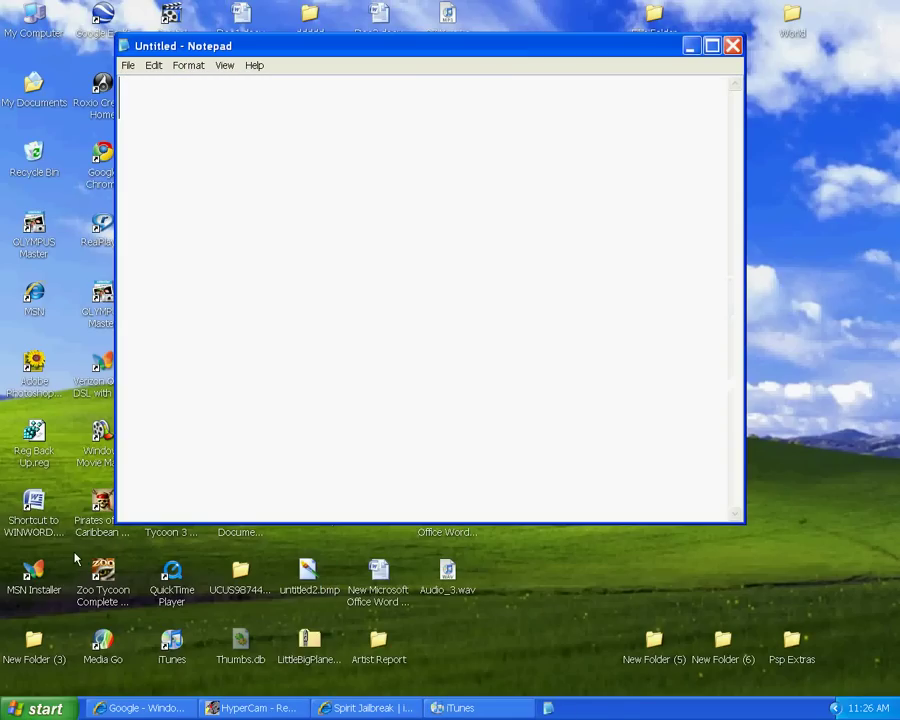
type("ALOS")
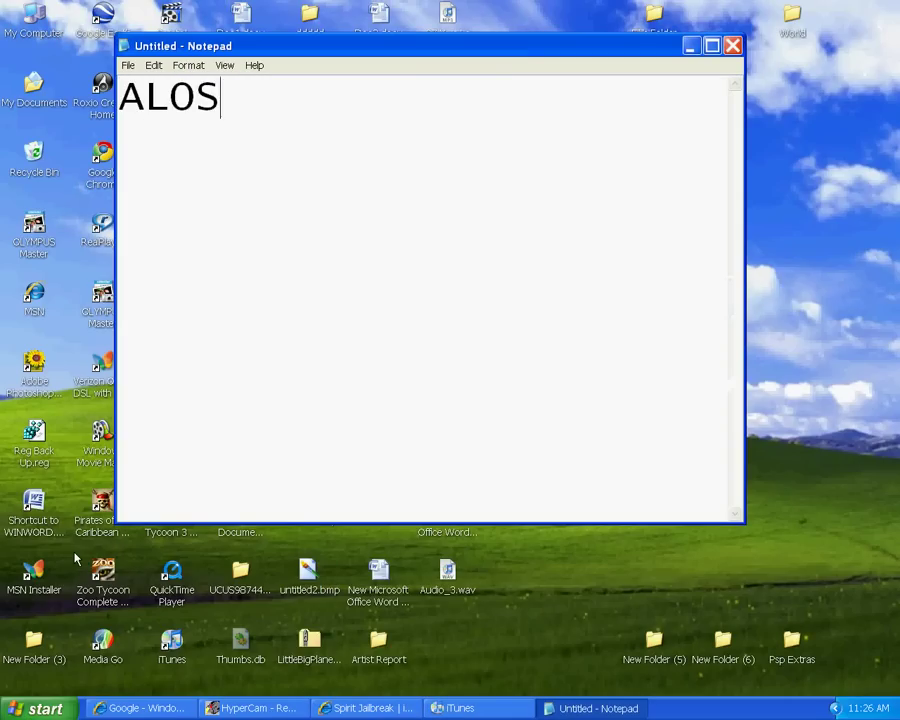
key("BackSpace")
key("BackSpace")
key("BackSpace")
type("SO ")
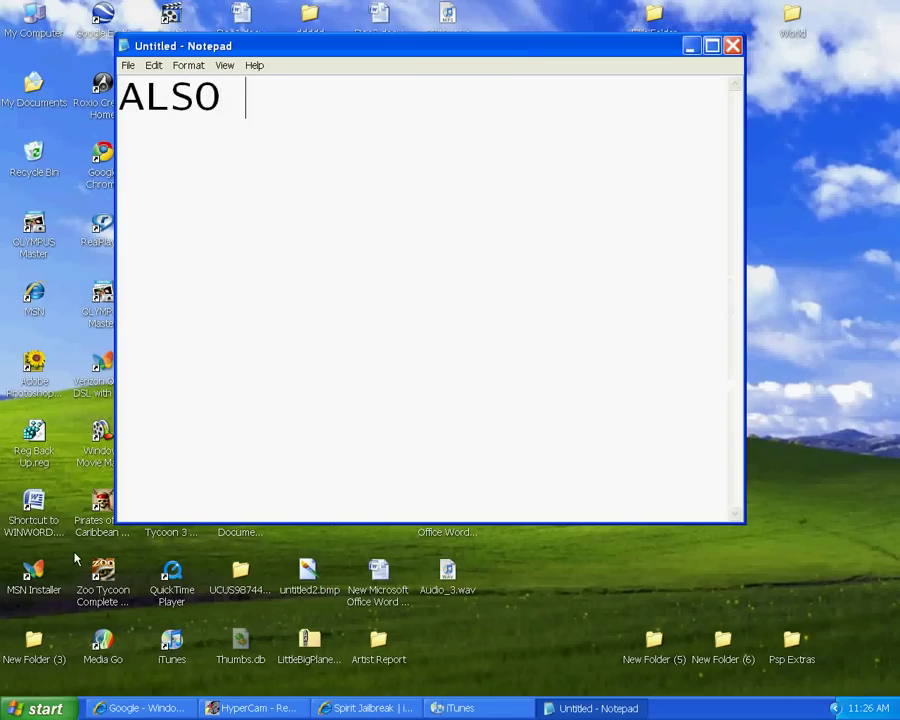
type("SYNC ")
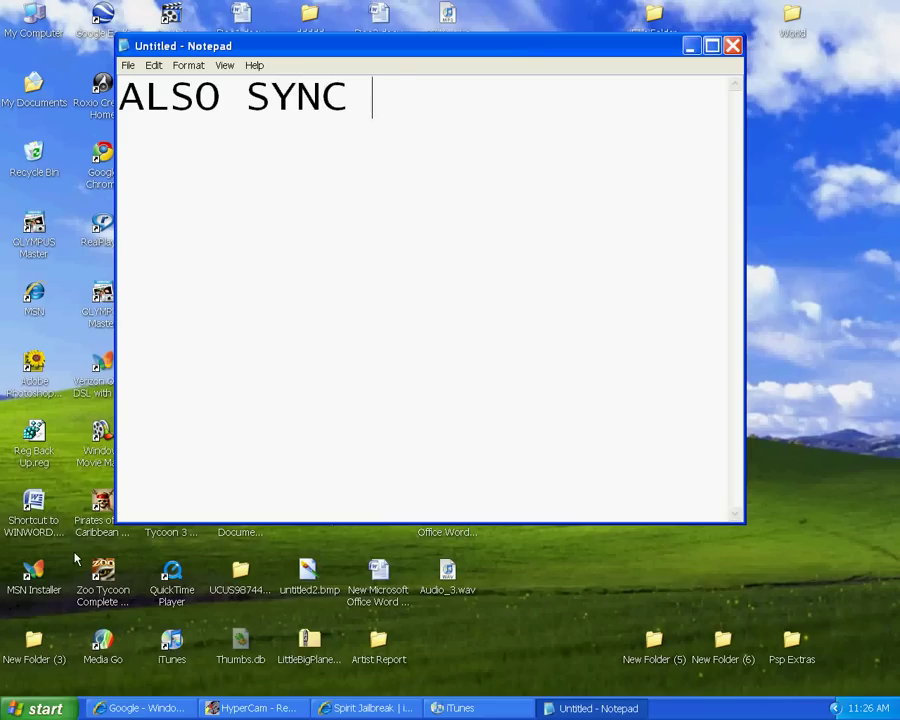
type("IT!!!!!")
key("BackSpace")
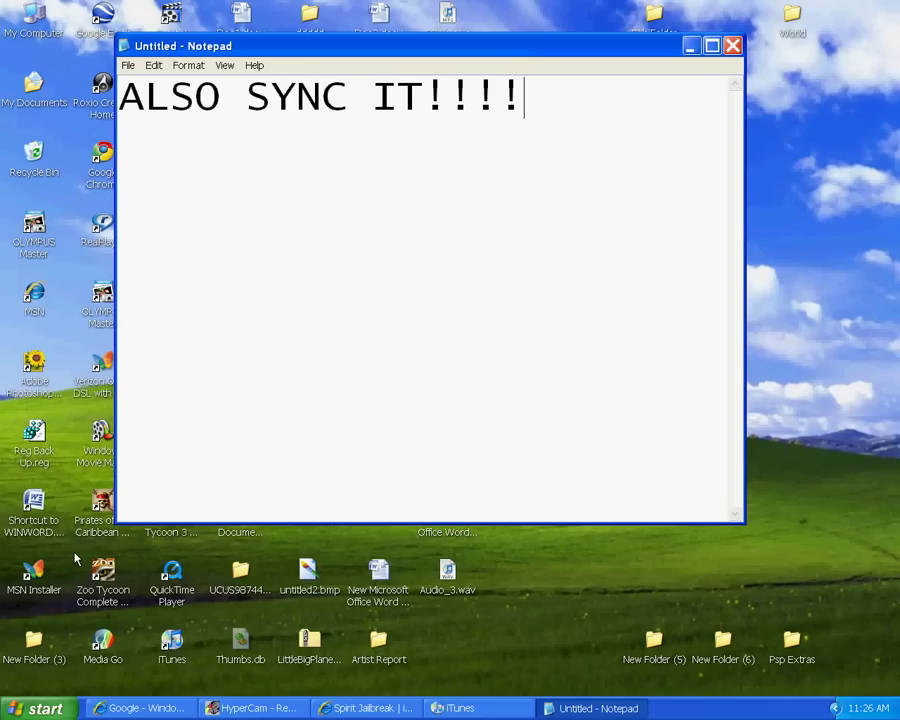
key("BackSpace")
key("BackSpace")
key("BackSpace")
key("BackSpace")
key("BackSpace")
key("BackSpace")
key("BackSpace")
key("BackSpace")
key("BackSpace")
key("BackSpace")
key("BackSpace")
key("BackSpace")
key("BackSpace")
key("BackSpace")
key("BackSpace")
key("BackSpace")
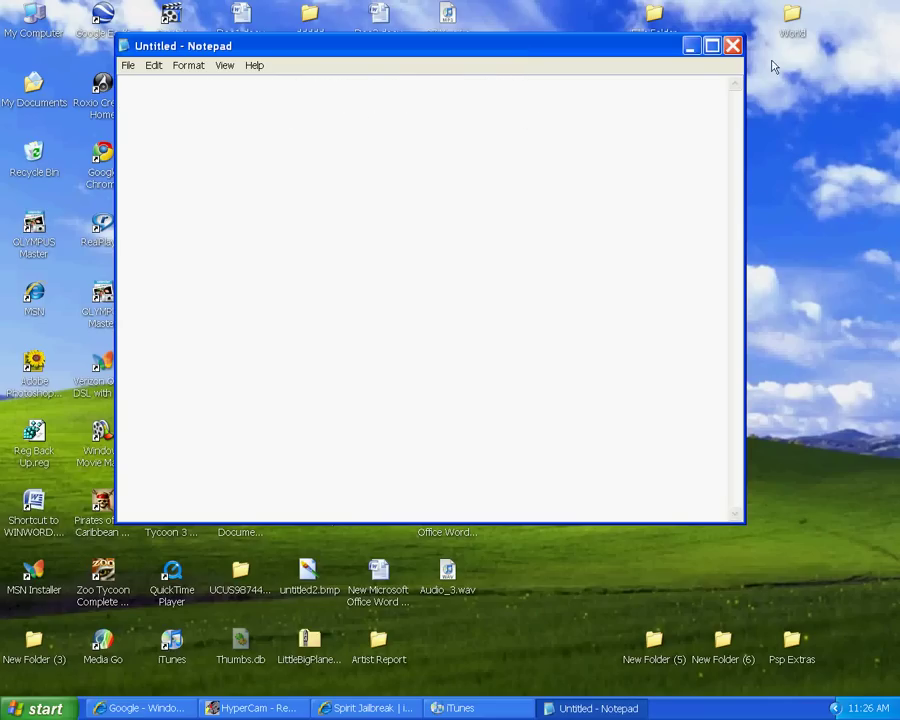
Check iTunes' sync progress, then minimize both Notepad and iTunes
left_click(478, 708)
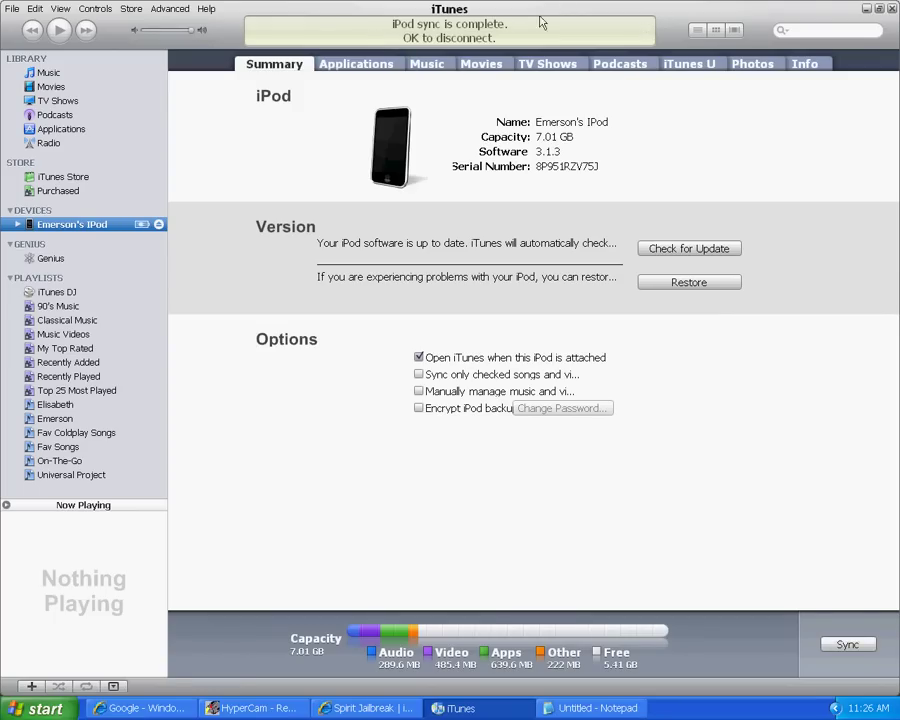
left_click(592, 709)
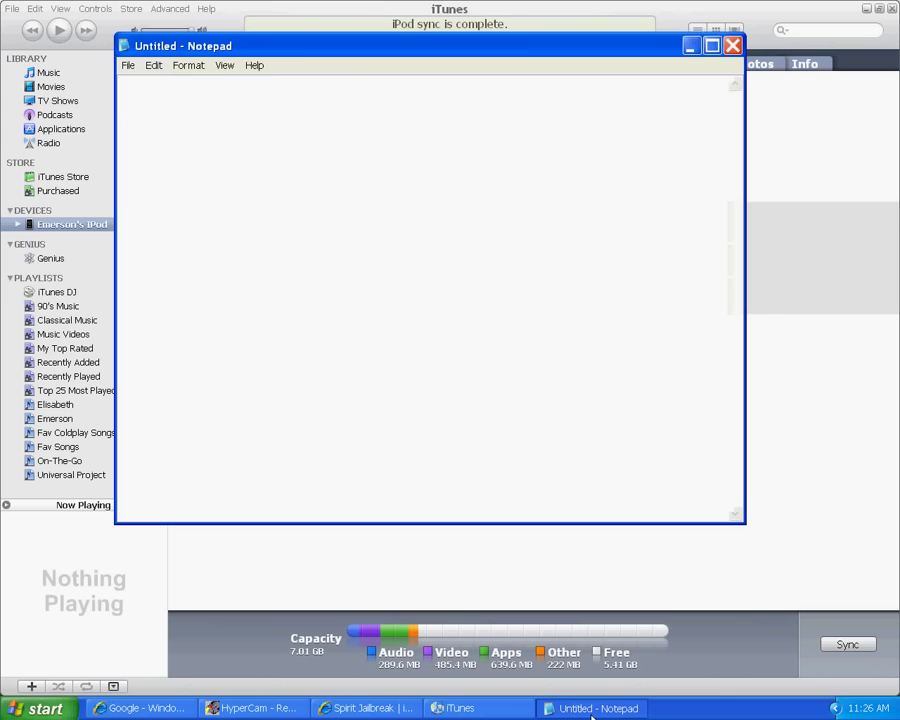
left_click(577, 708)
left_click(460, 708)
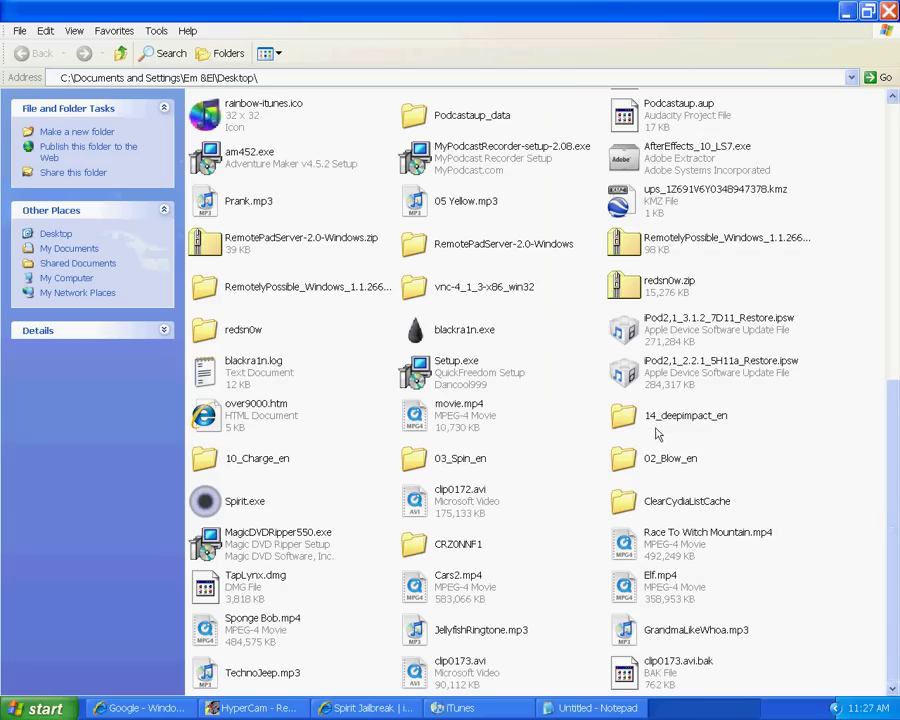
Launch Spirit.exe past the security warning and close the Desktop folder
double_click(206, 503)
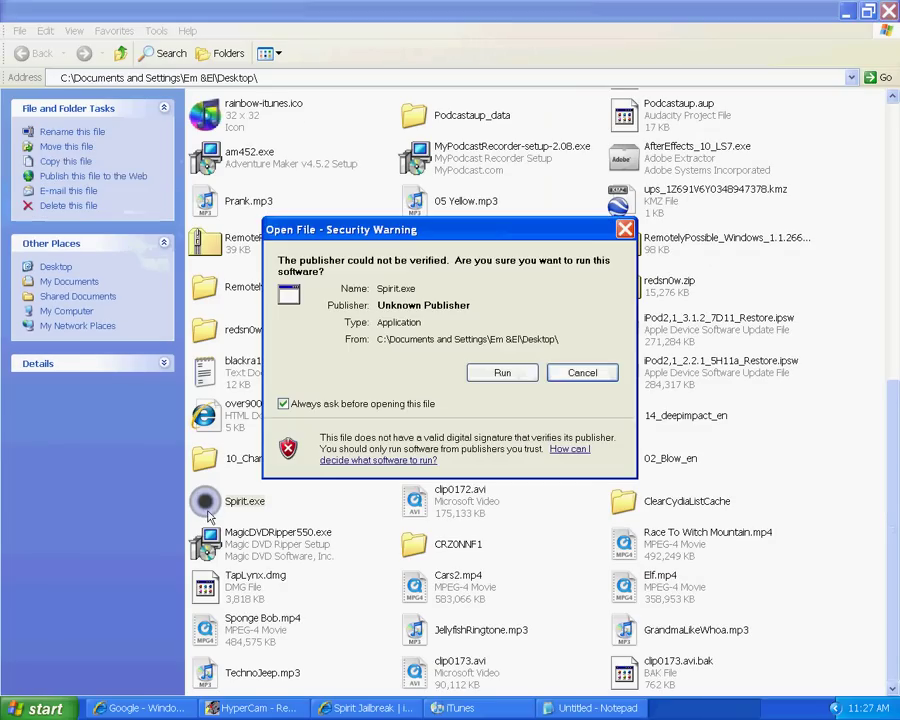
left_click(508, 317)
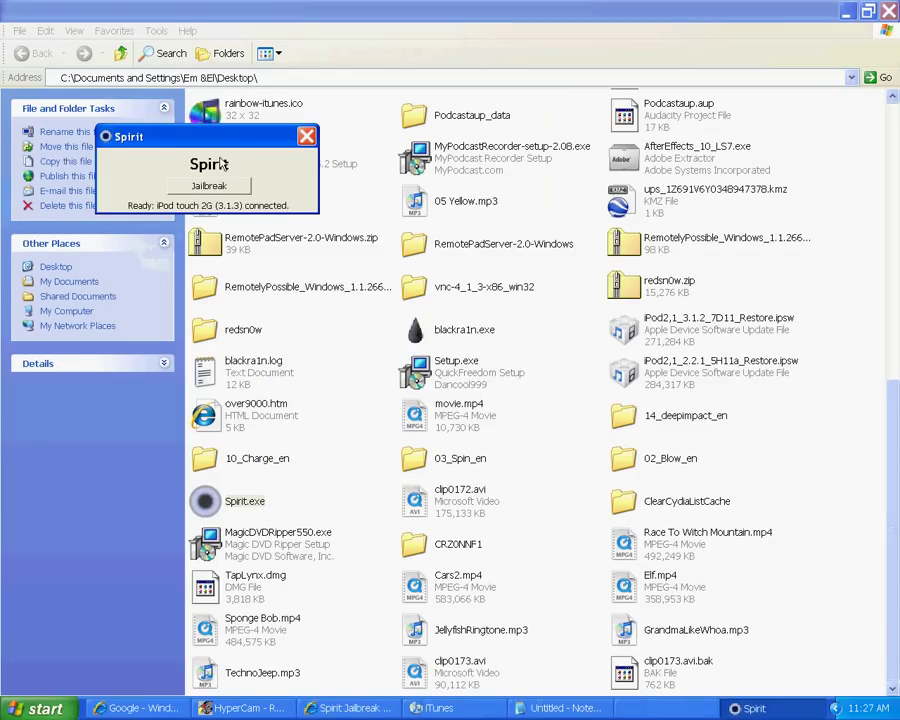
left_click(889, 11)
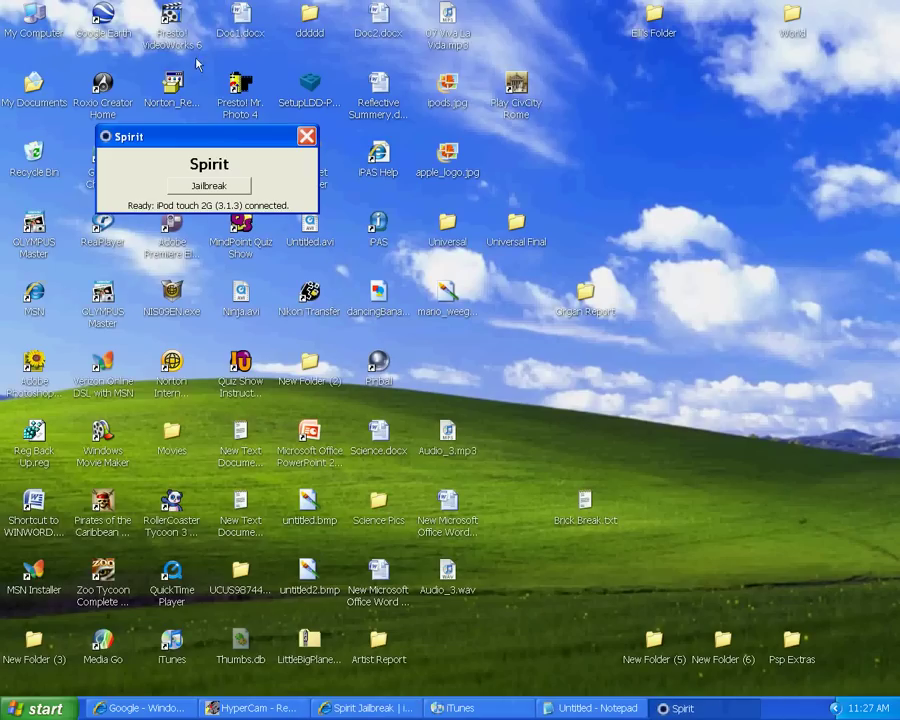
Jailbreak the iPod touch 2G on 3.1.3 with Spirit and quit after 'Jailbreak succeeded!'
left_click_drag(199, 135, 459, 287)
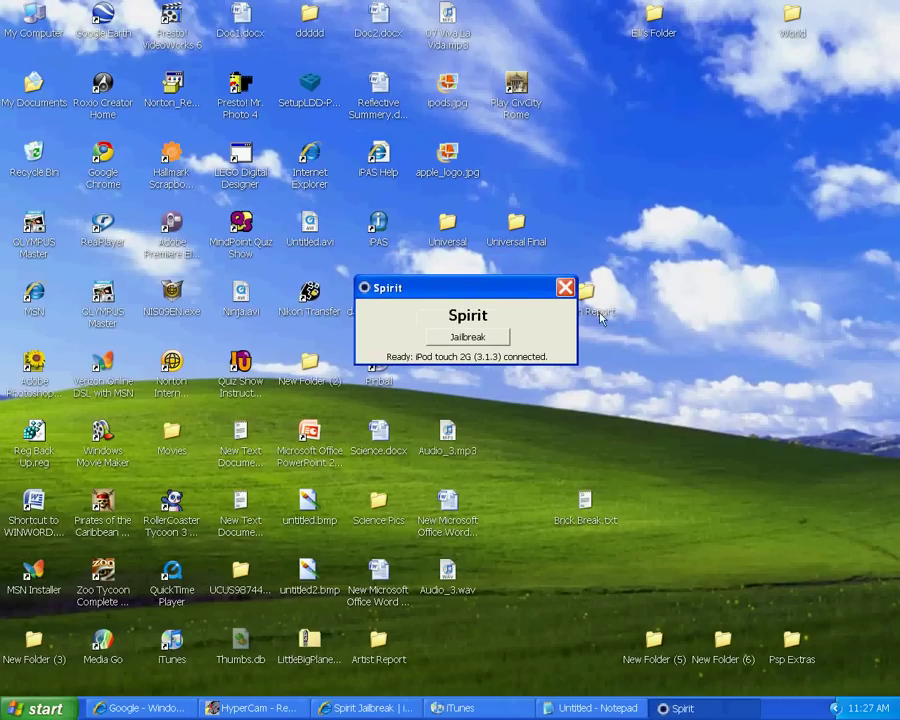
left_click(468, 338)
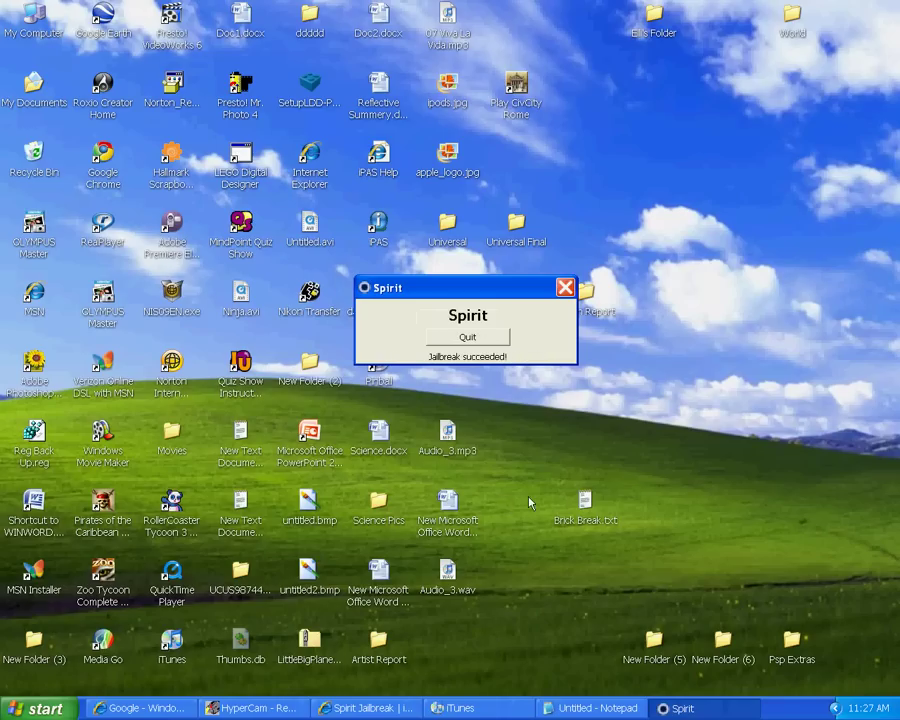
left_click(468, 338)
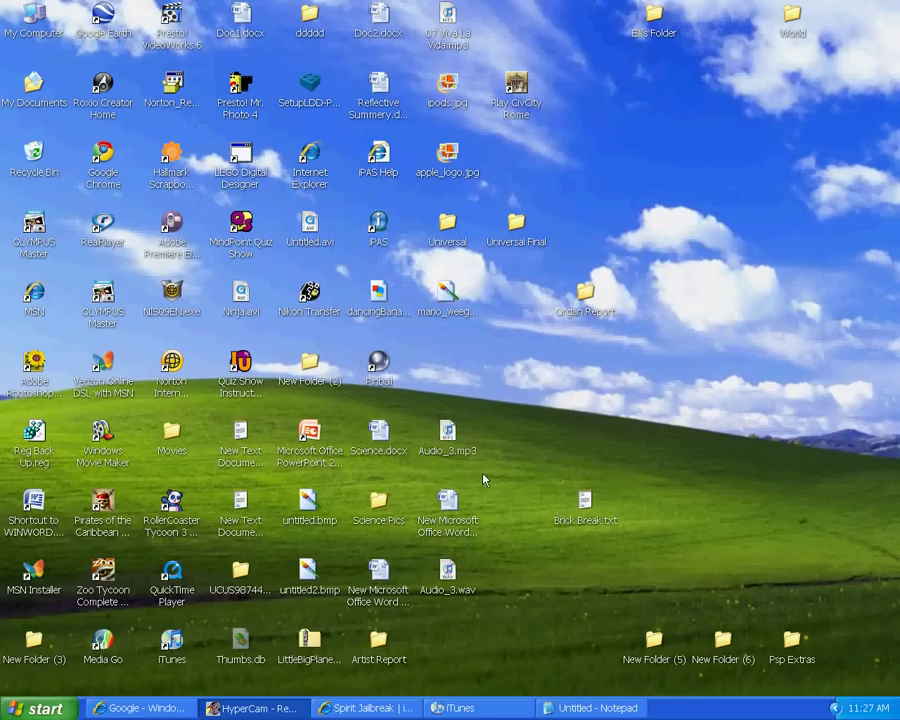
Write 'NEXT I WILL TEACH YOU HOW TO UNJAILBREAK IT' in Notepad and dismiss the AutoPlay prompt
left_click(580, 700)
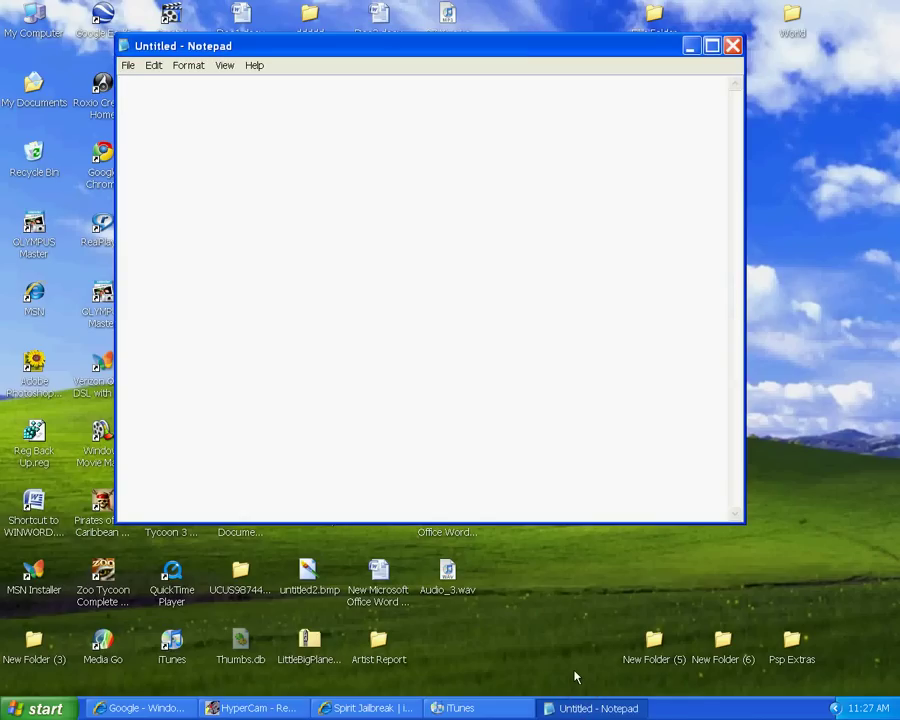
type("LET THE")
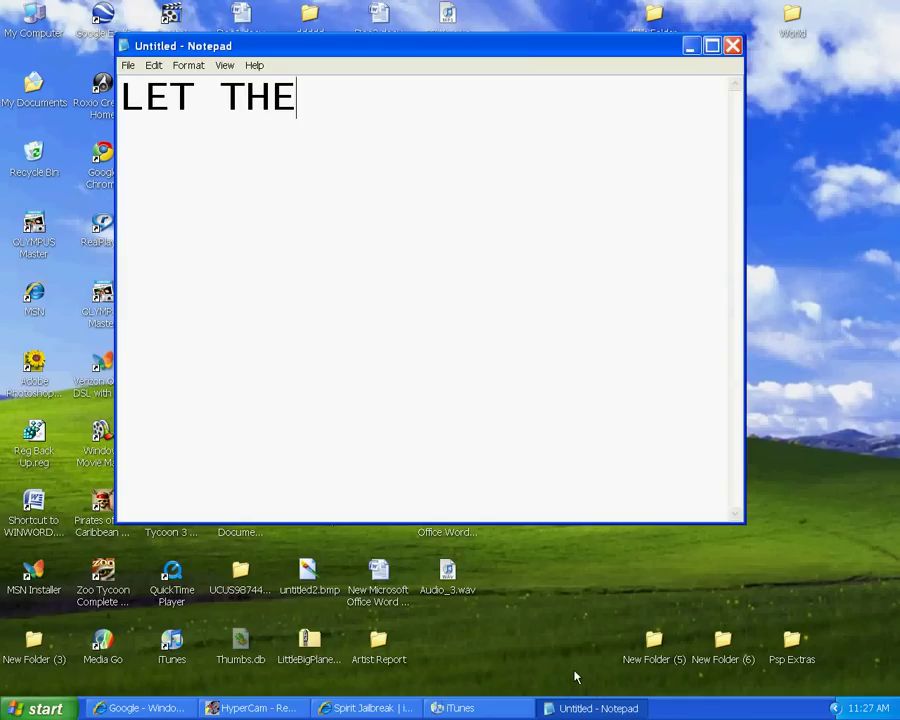
type(" IPOD DO I")
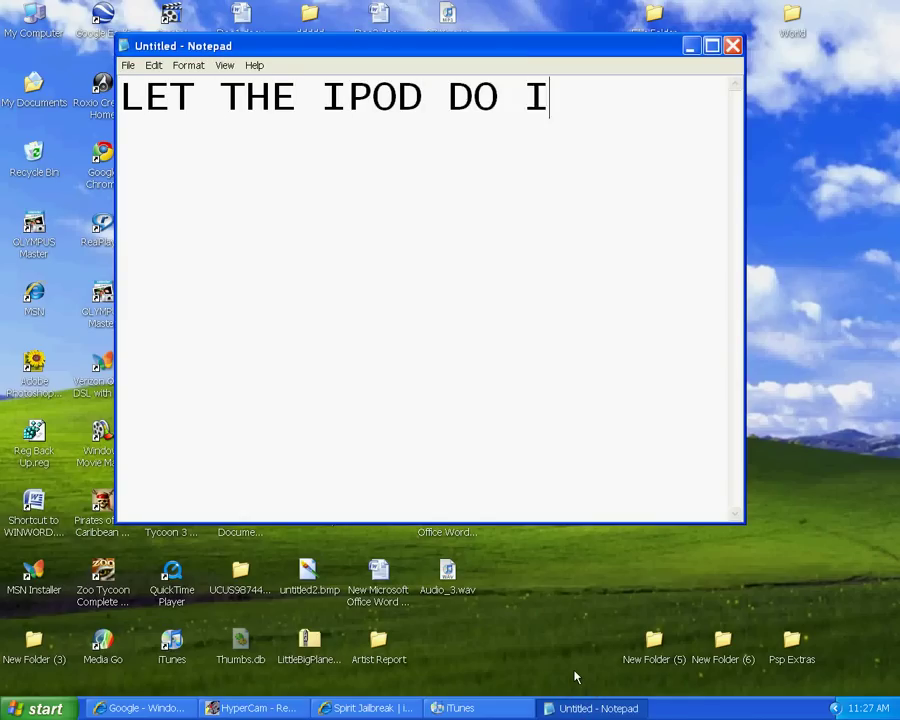
type("TS THING")
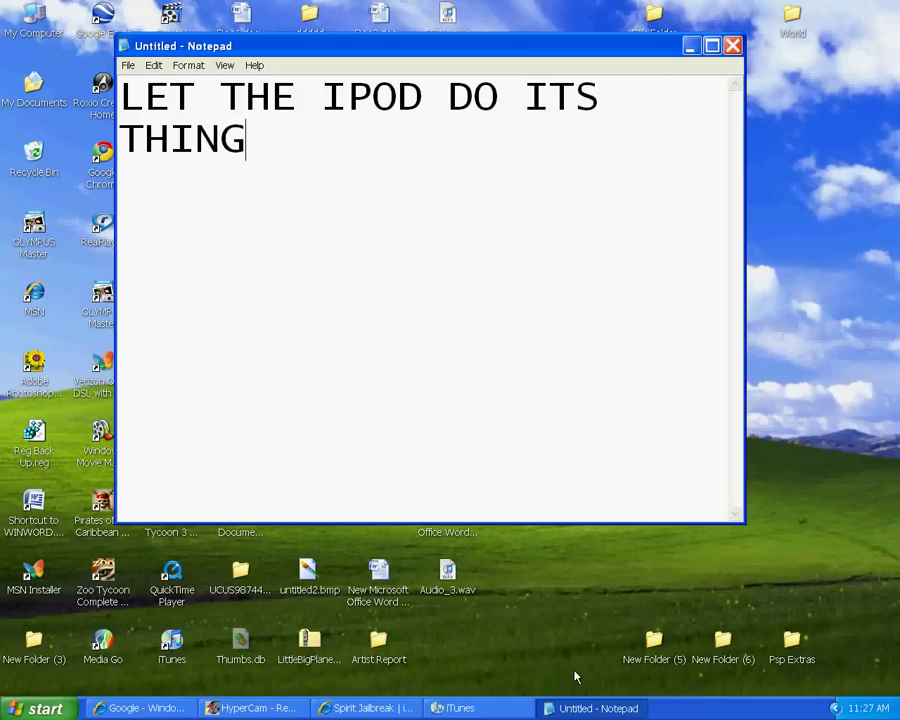
key("BackSpace")
key("BackSpace")
key("BackSpace")
key("BackSpace")
key("BackSpace")
key("BackSpace")
key("BackSpace")
key("BackSpace")
key("BackSpace")
key("BackSpace")
key("BackSpace")
key("BackSpace")
key("BackSpace")
key("BackSpace")
key("BackSpace")
key("BackSpace")
key("BackSpace")
key("BackSpace")
key("BackSpace")
key("BackSpace")
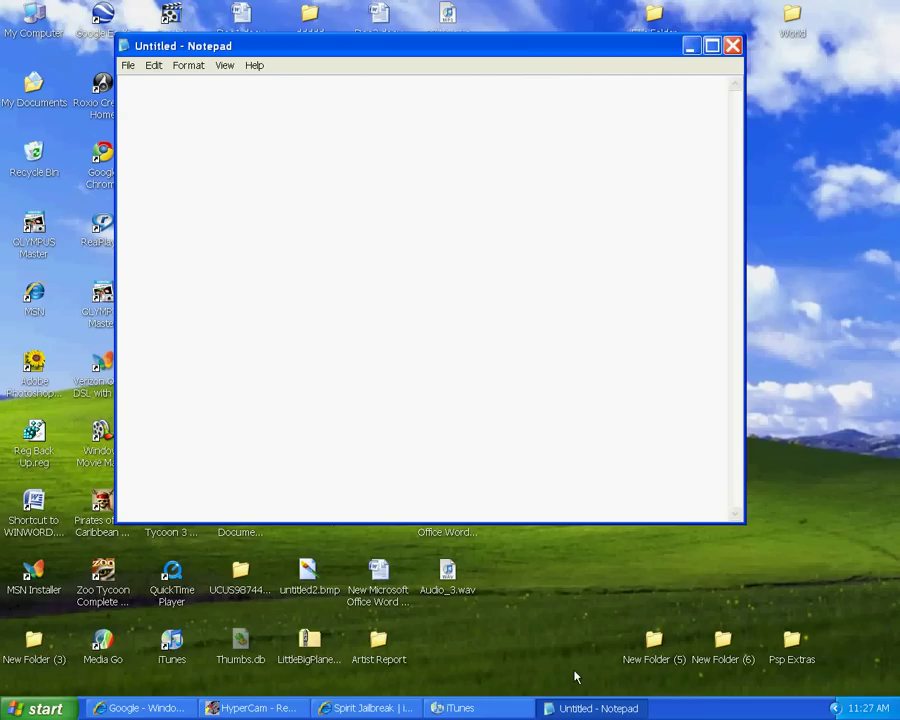
type("NEXT I")
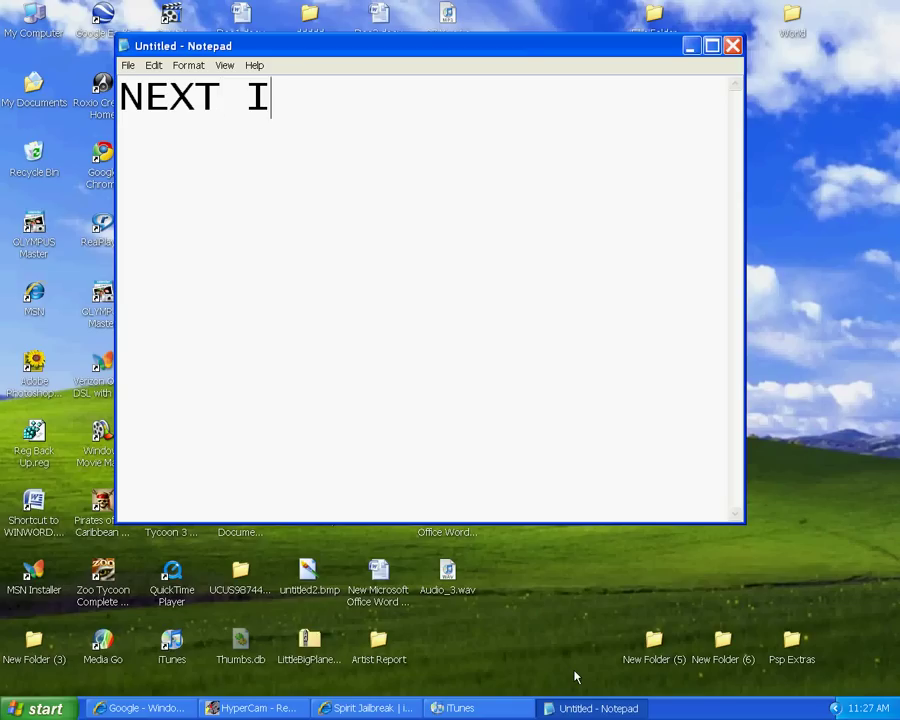
type(" WILL TEA")
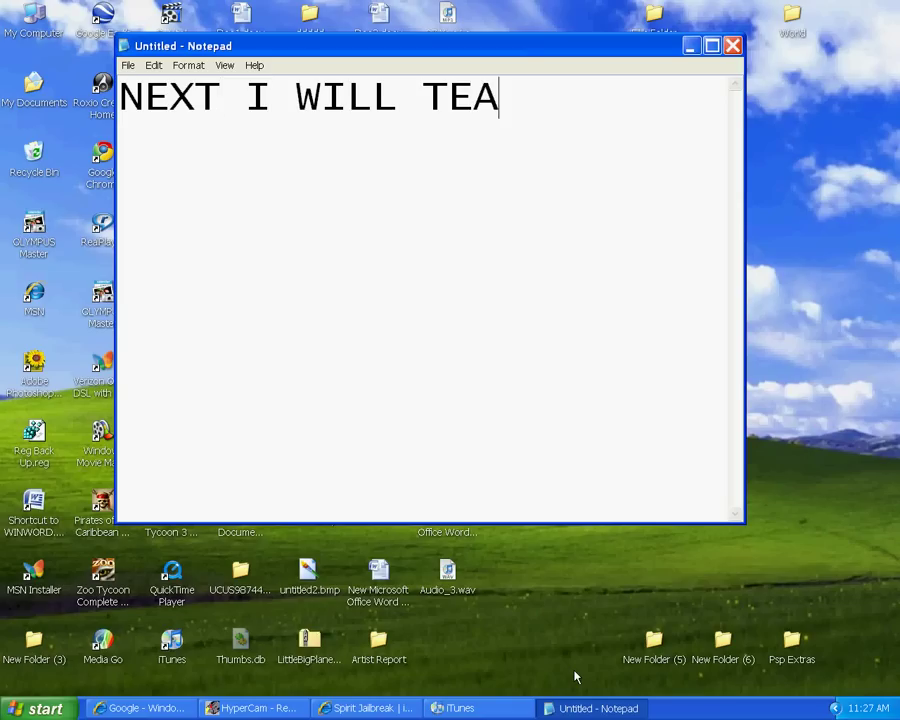
type("CH YOU")
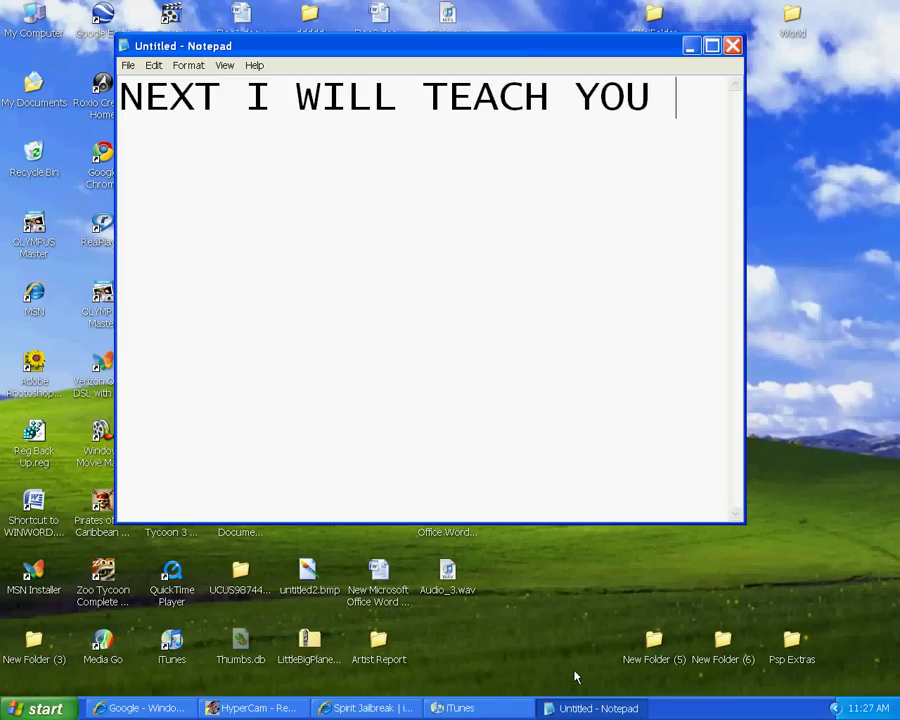
type(" HOW TO")
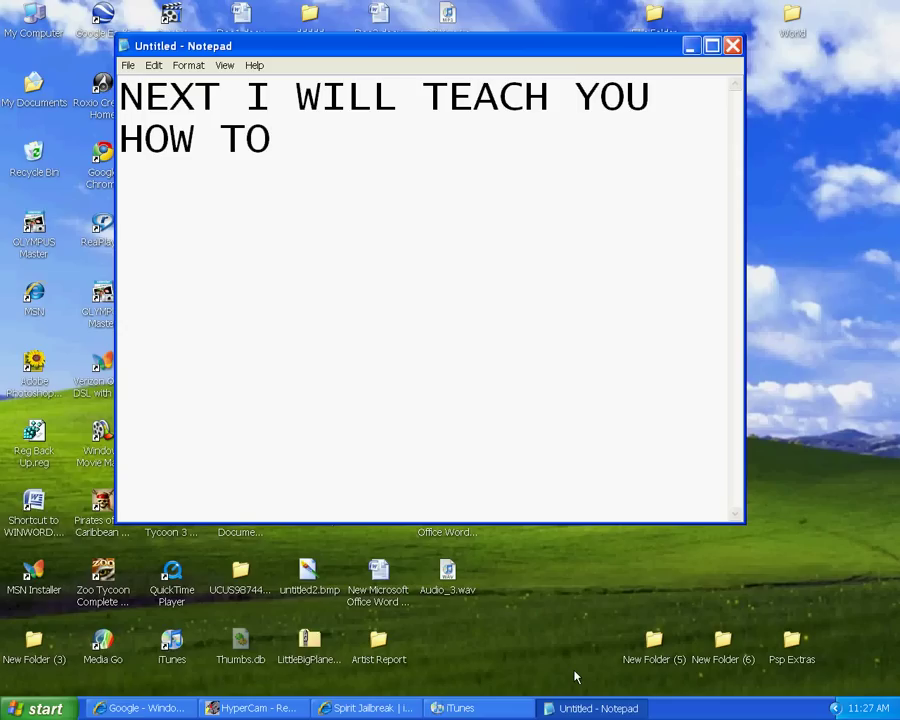
type(" UNJAIL")
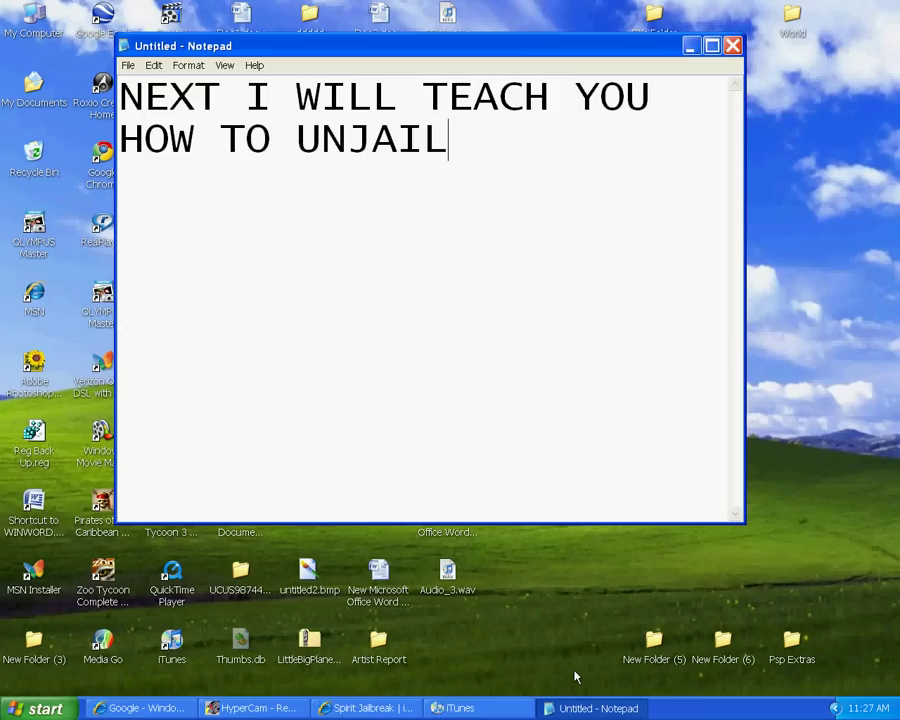
type("BREAK IT")
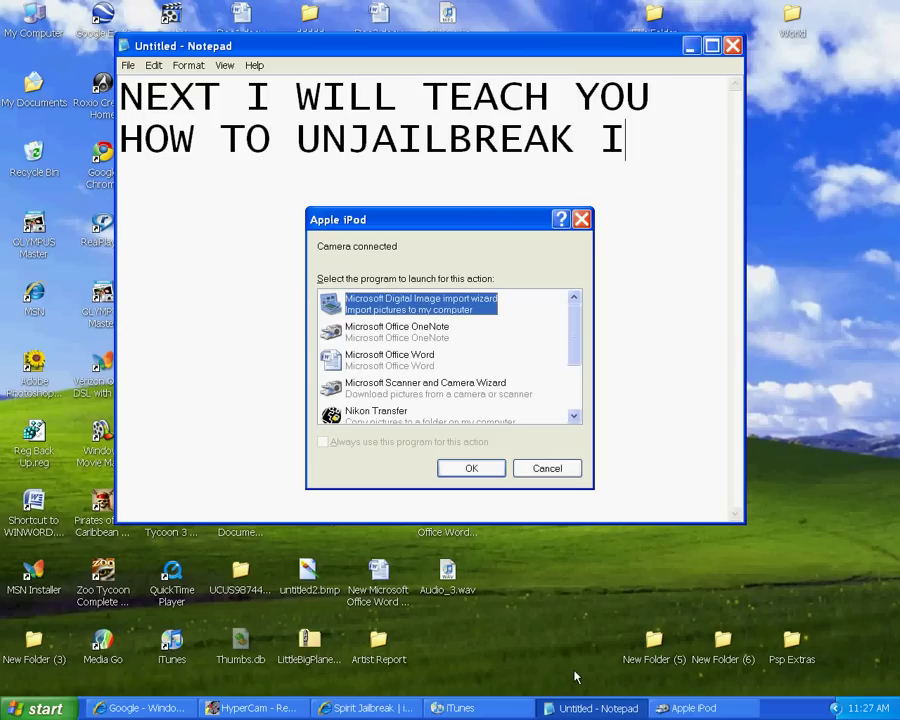
left_click(497, 466)
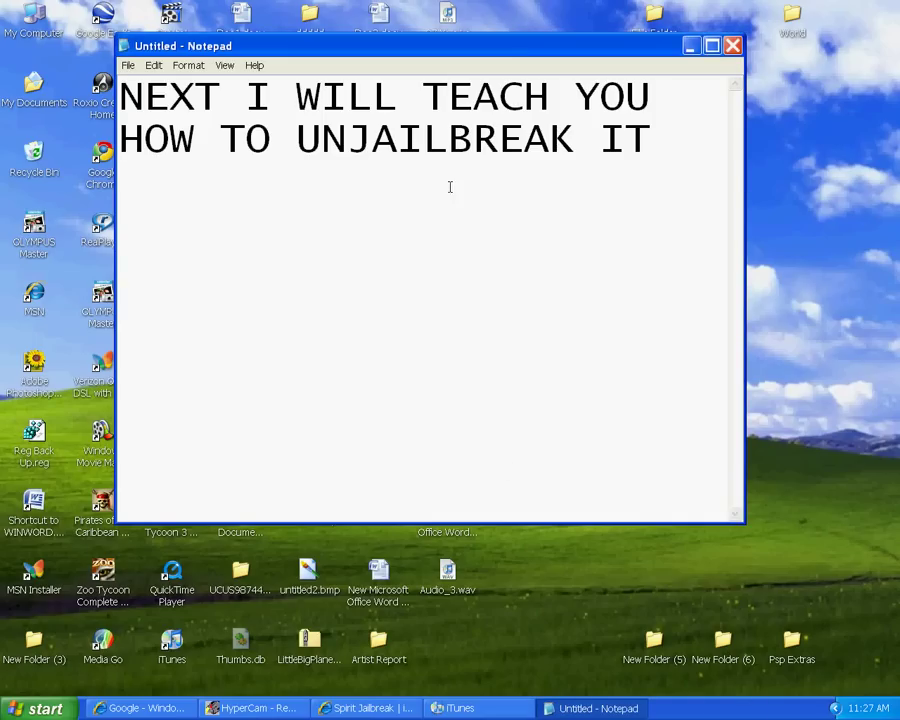
Keep Notepad open, delete all its text, and minimize it
left_click(733, 45)
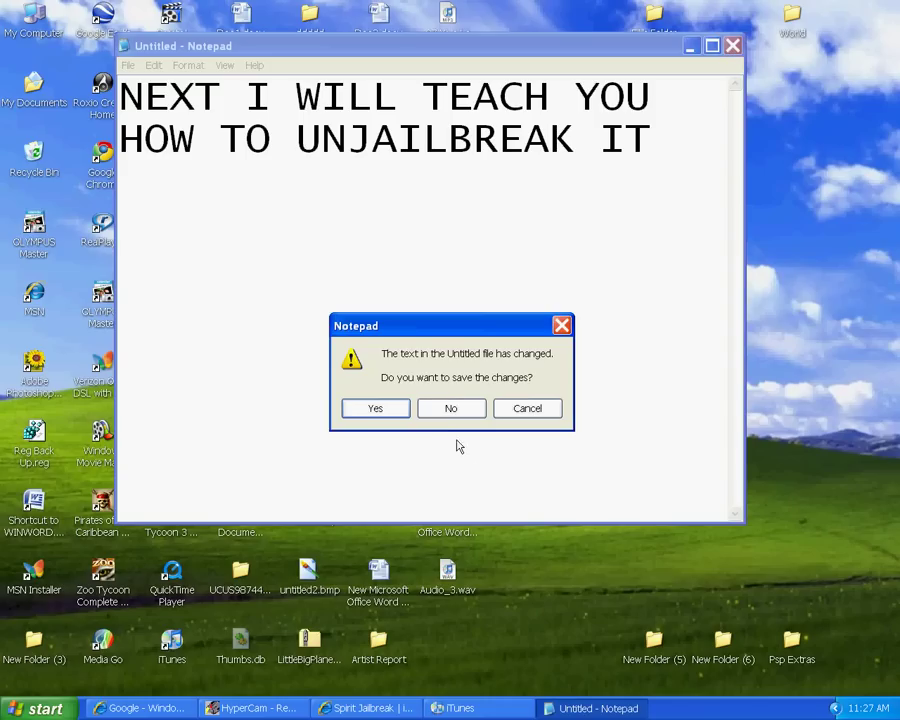
left_click(535, 408)
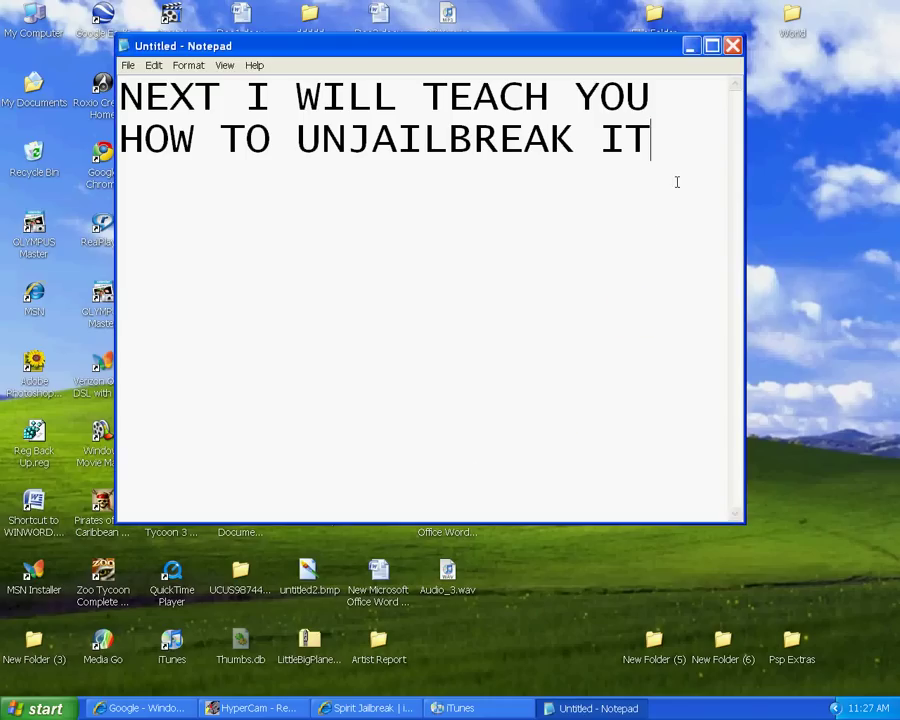
key("ctrl+a")
key("BackSpace")
left_click(690, 45)
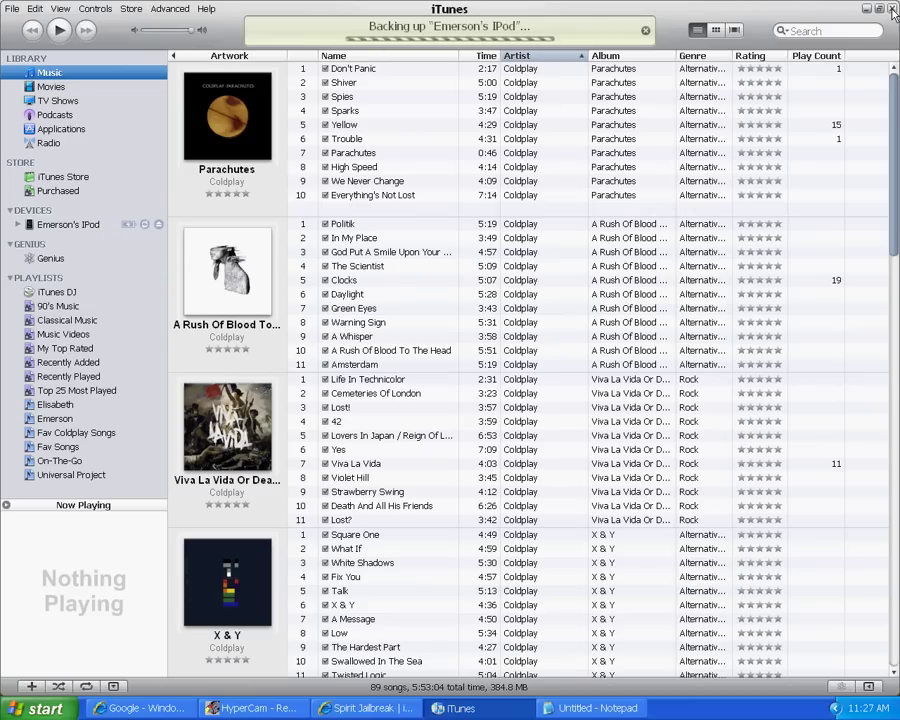
Quit iTunes despite the warning that the iPod sync will be canceled
left_click(892, 10)
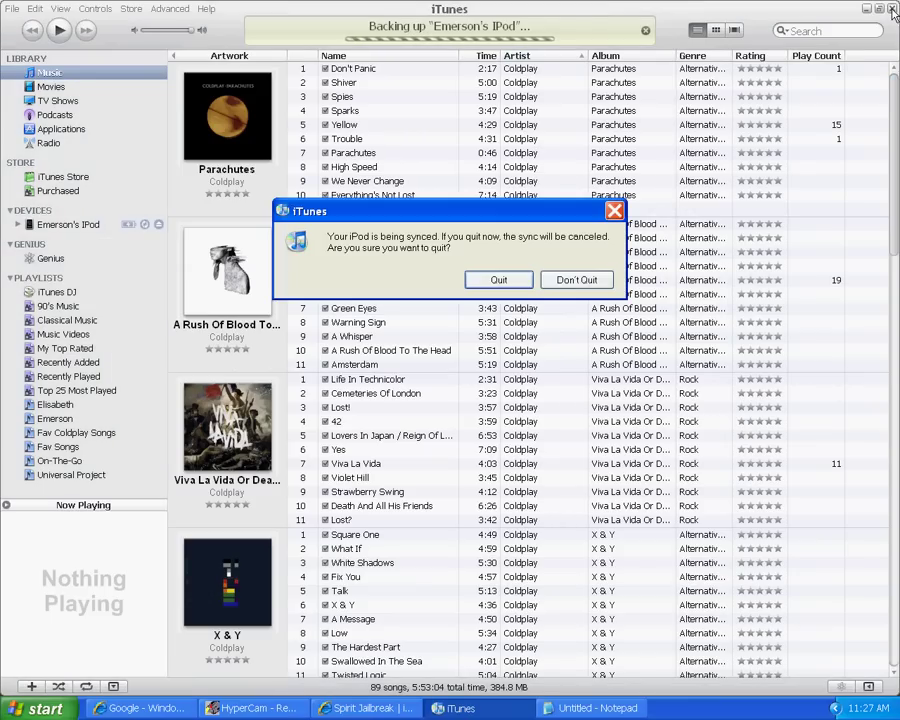
left_click(498, 282)
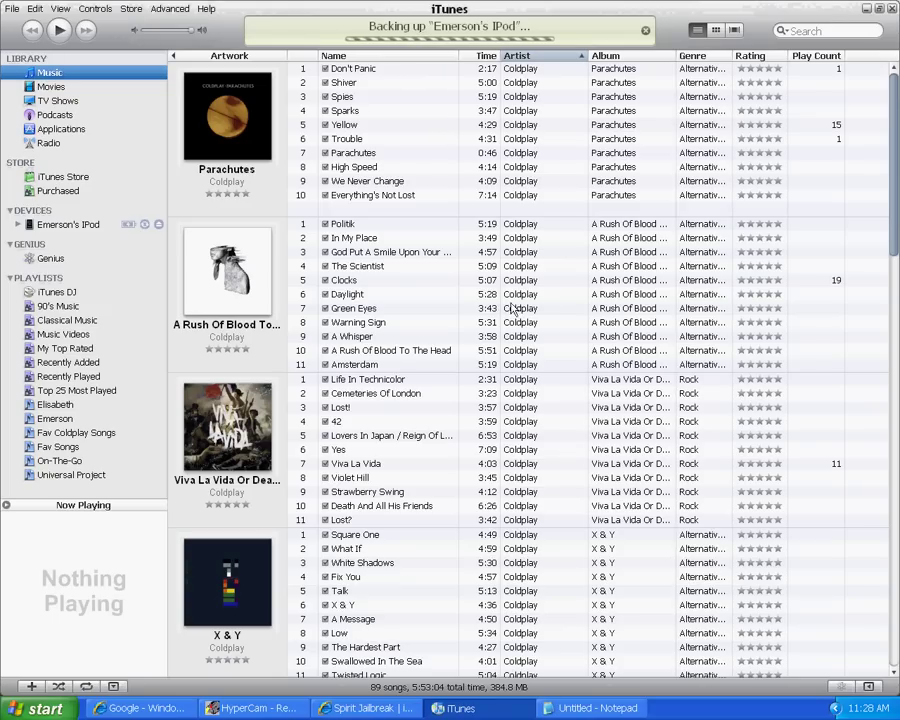
left_click(600, 281)
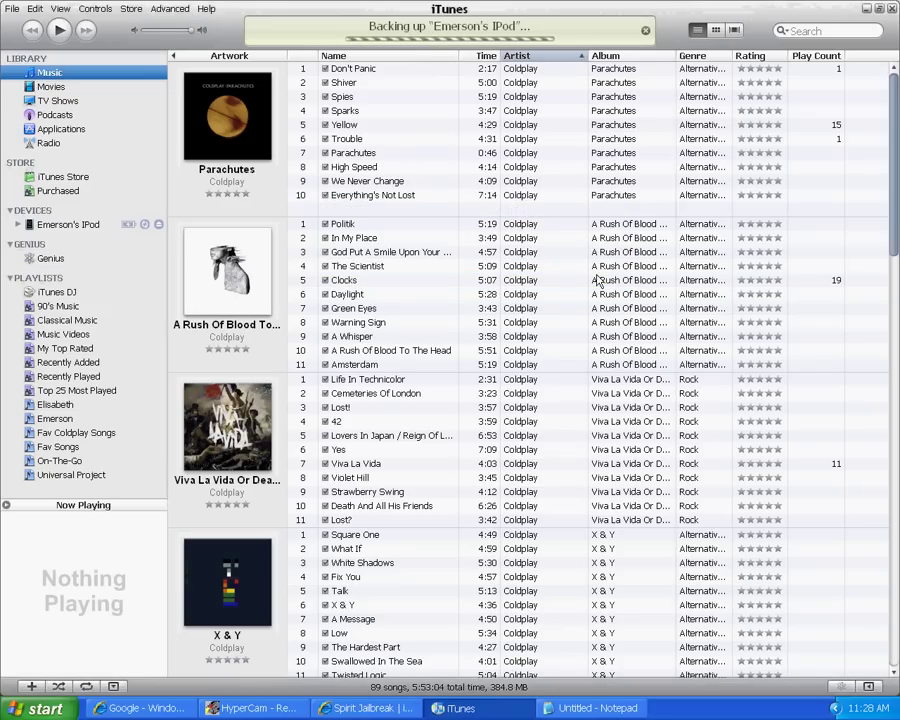
left_click(499, 280)
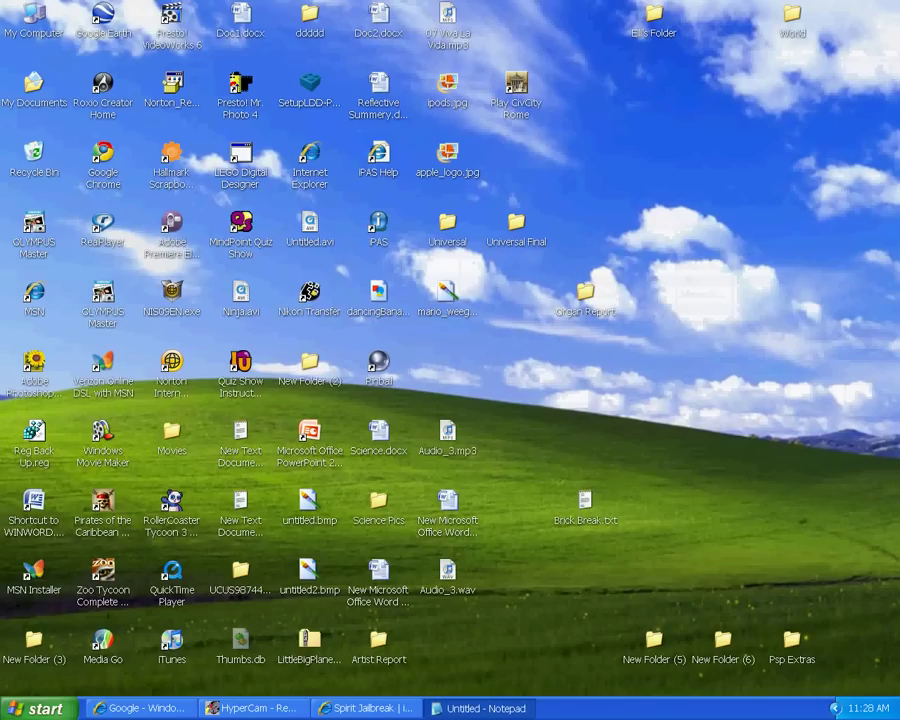
Bring the Notepad note back up, erase a stray 'THI', then minimise and restore it
left_click(436, 712)
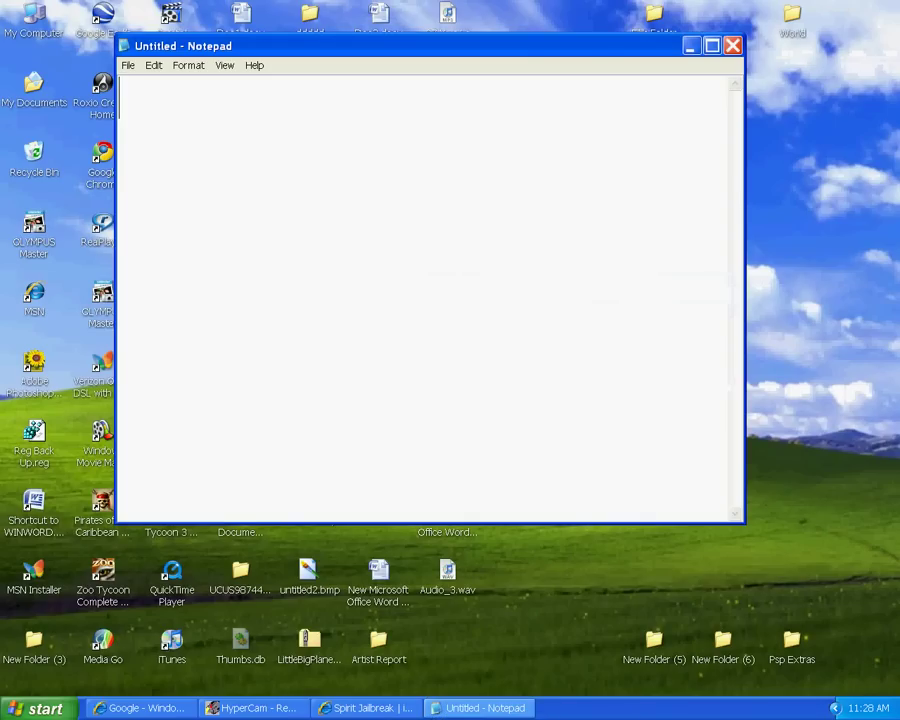
type("THI")
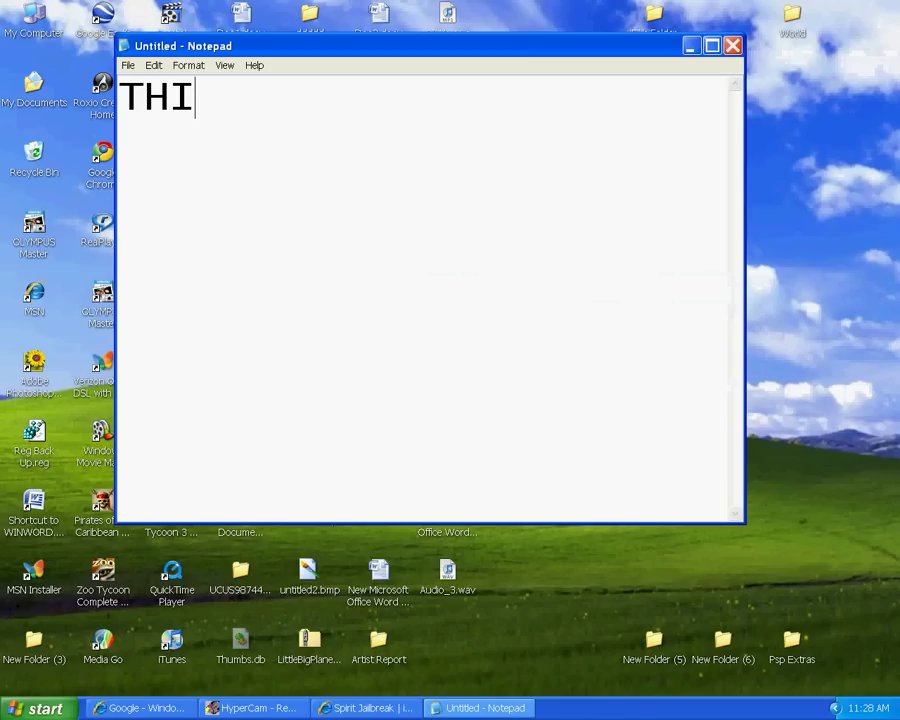
key("BackSpace")
key("BackSpace")
key("BackSpace")
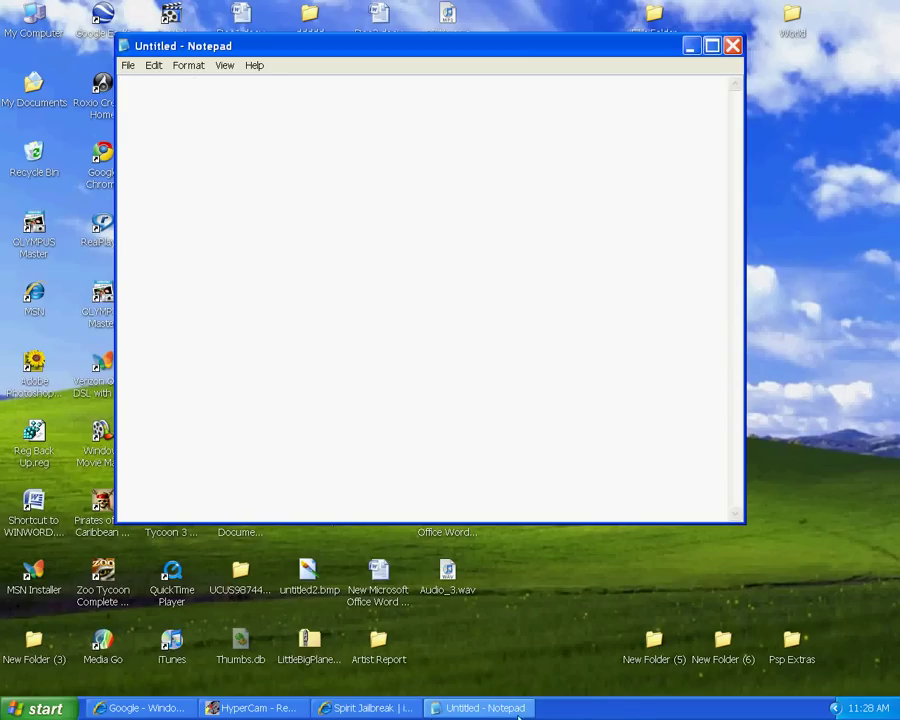
left_click(503, 708)
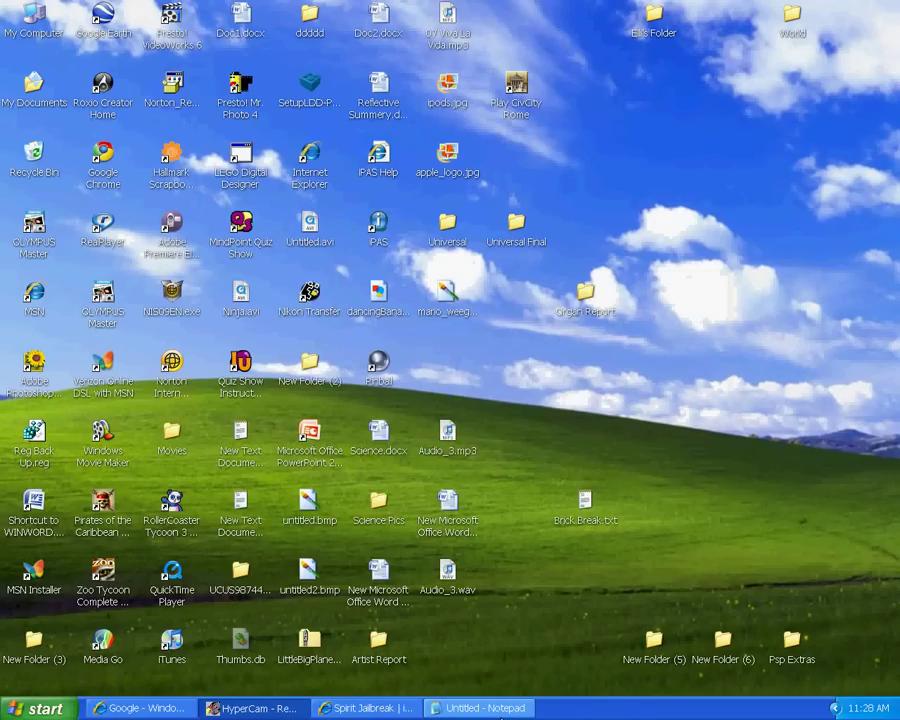
left_click(466, 710)
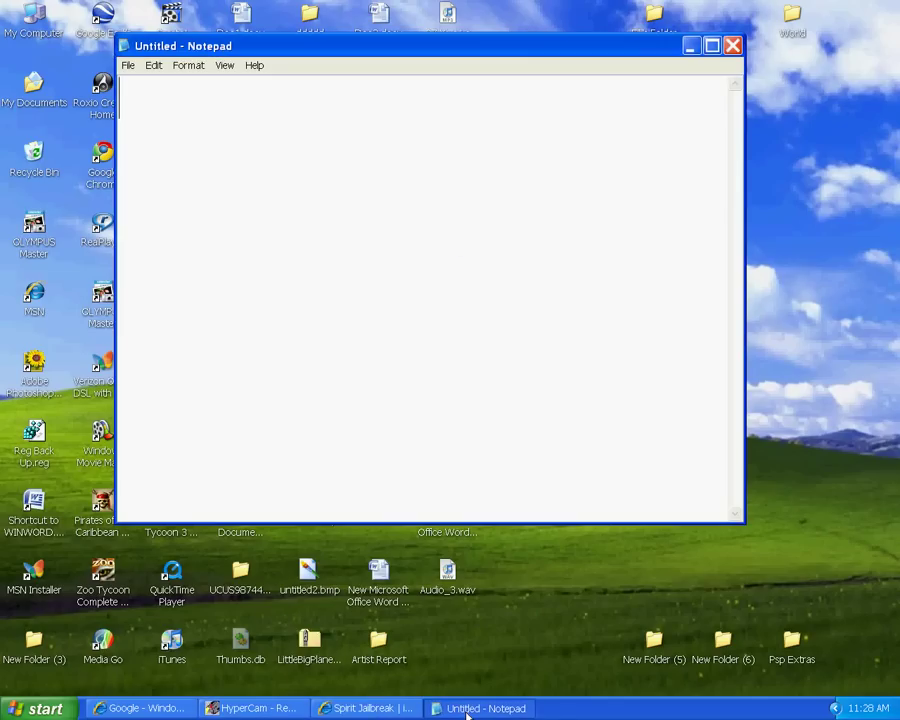
Type 'I AM WAITING FOR IT TO STILL JAILBREAK' in the note, then erase it
type("I AN")
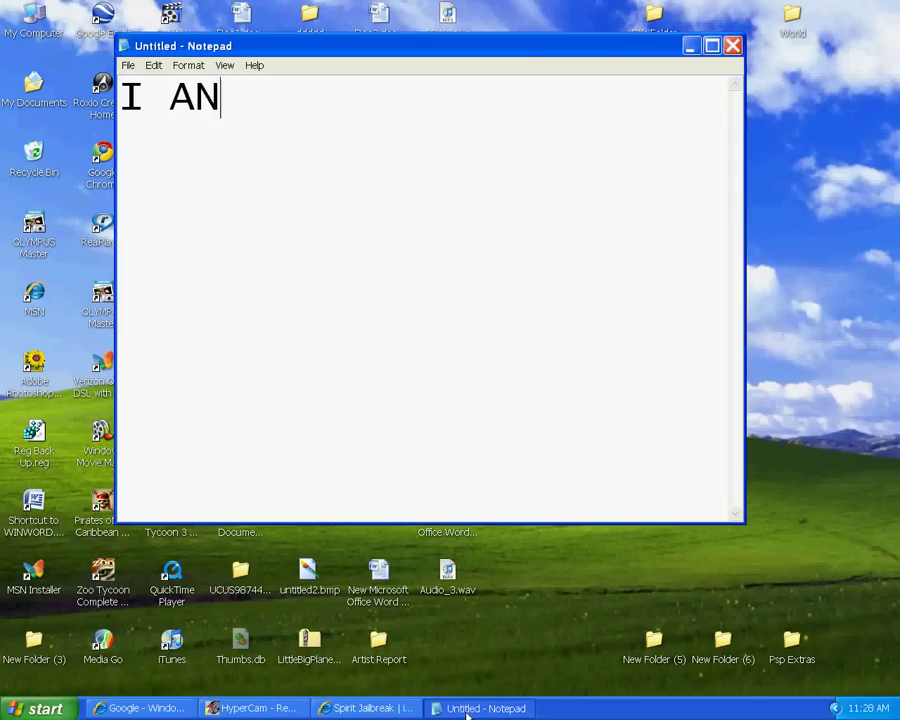
key("BackSpace")
type("M WAI")
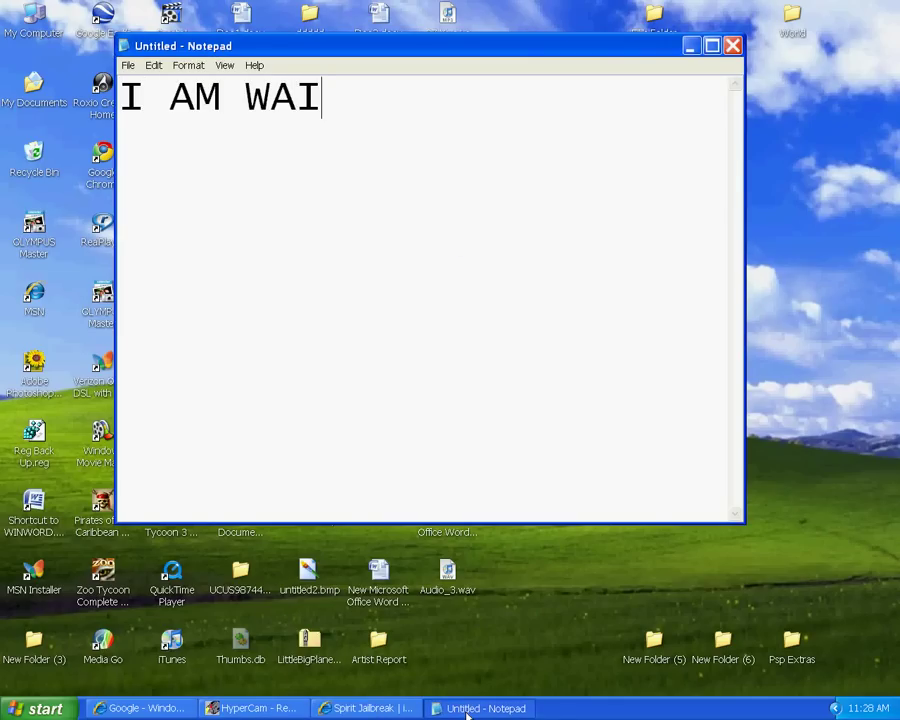
type("TING ")
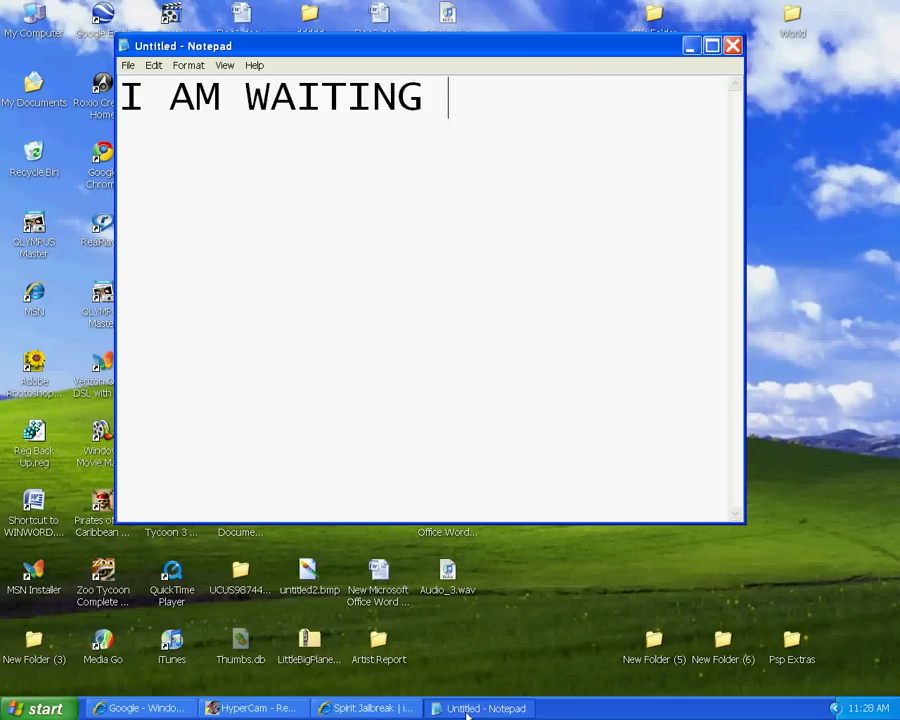
type("FOR IT TO ")
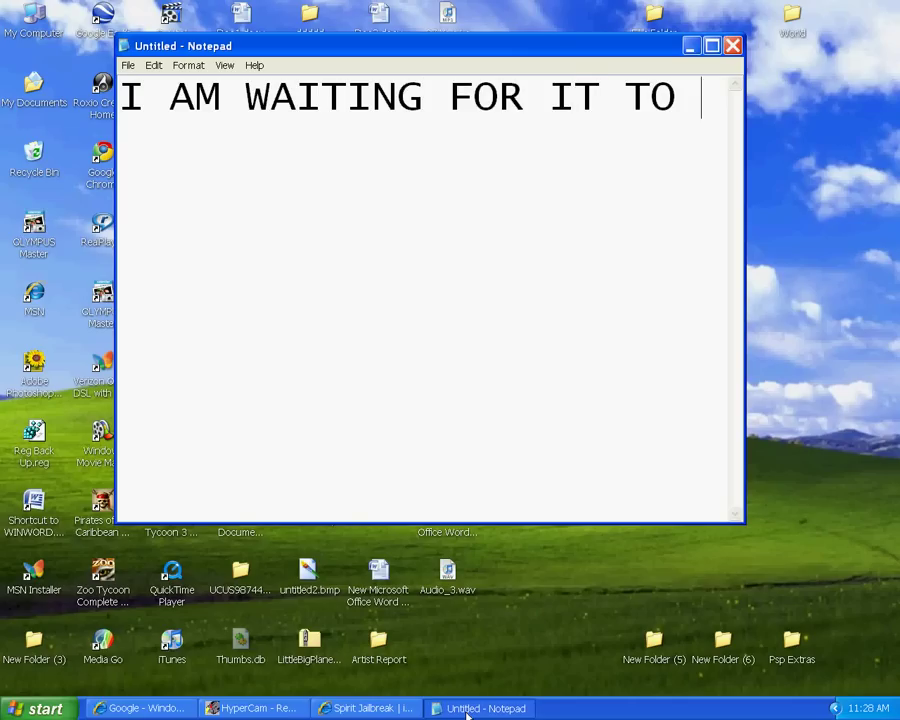
type("STILL JAI")
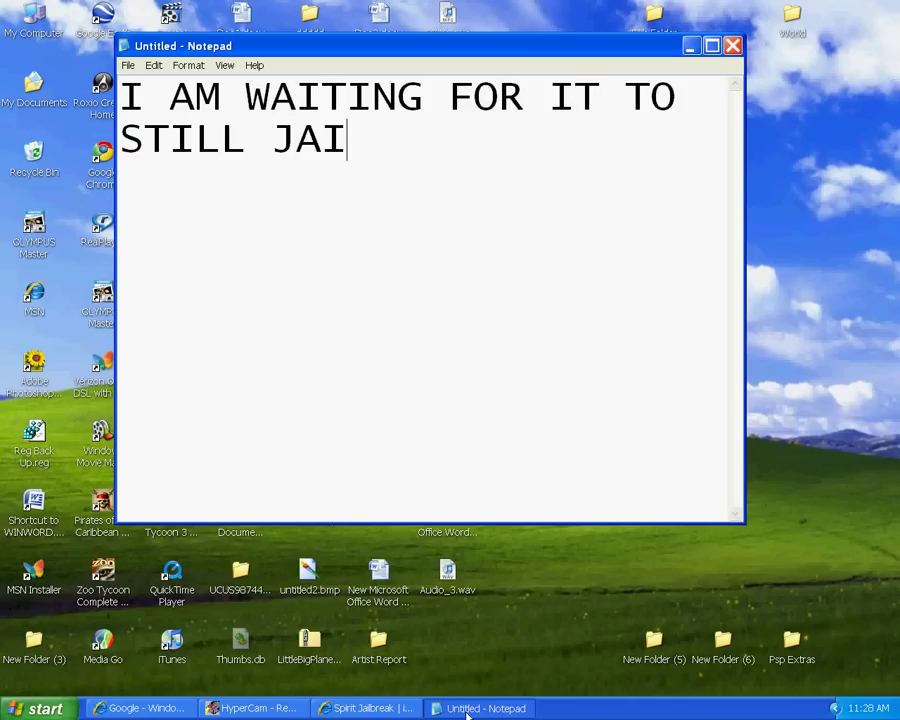
type("LBREAK")
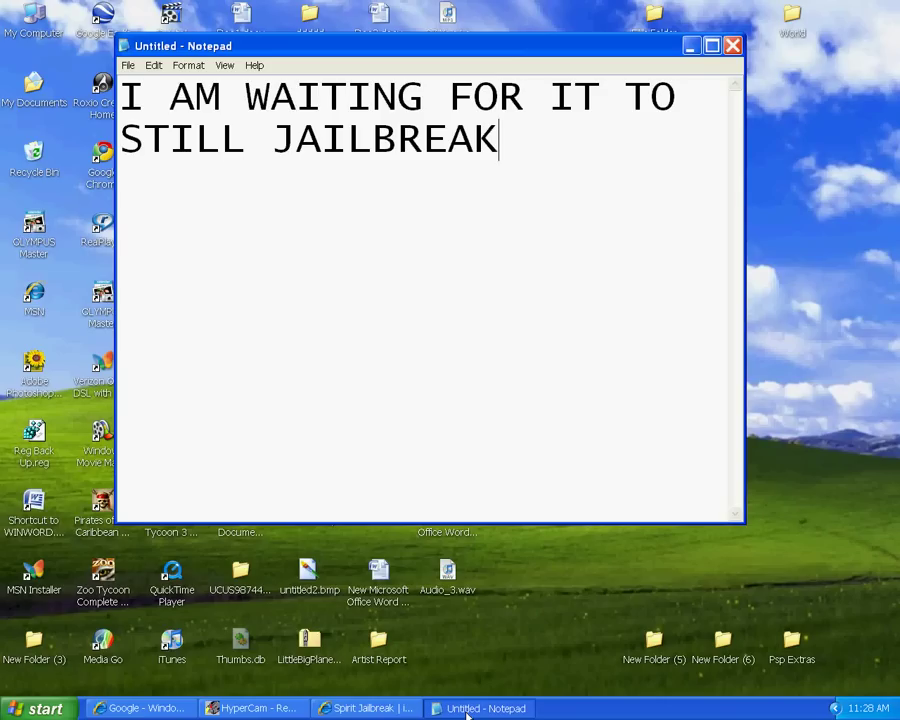
key("BackSpace")
key("BackSpace")
key("BackSpace")
key("BackSpace")
key("BackSpace")
key("BackSpace")
key("BackSpace")
key("BackSpace")
key("BackSpace")
key("BackSpace")
key("BackSpace")
key("BackSpace")
key("BackSpace")
key("BackSpace")
key("BackSpace")
key("BackSpace")
key("BackSpace")
key("BackSpace")
key("BackSpace")
key("BackSpace")
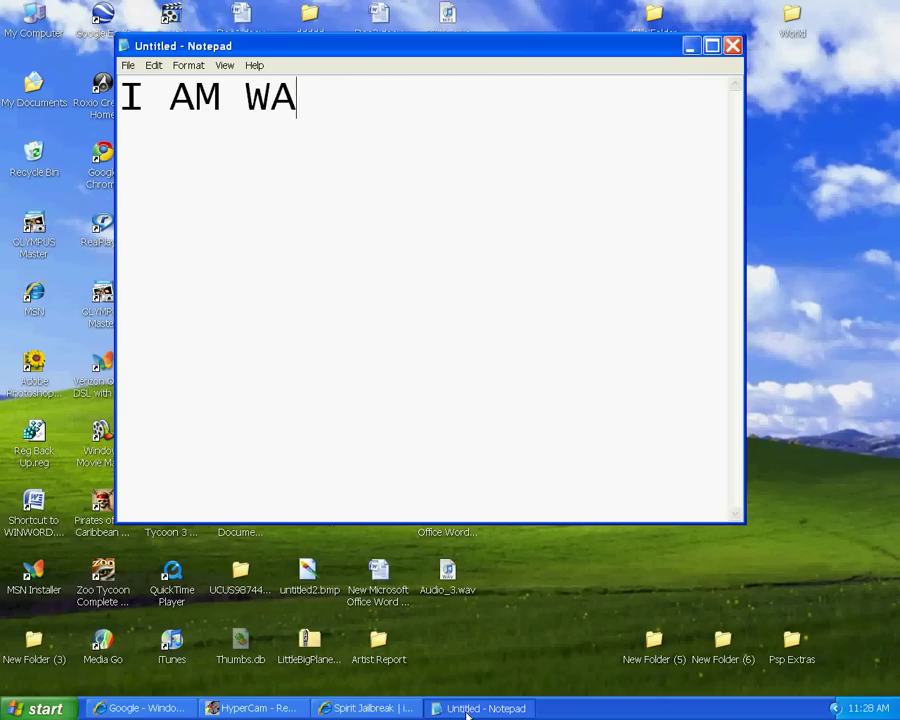
key("BackSpace")
key("BackSpace")
key("BackSpace")
key("BackSpace")
key("BackSpace")
key("BackSpace")
key("BackSpace")
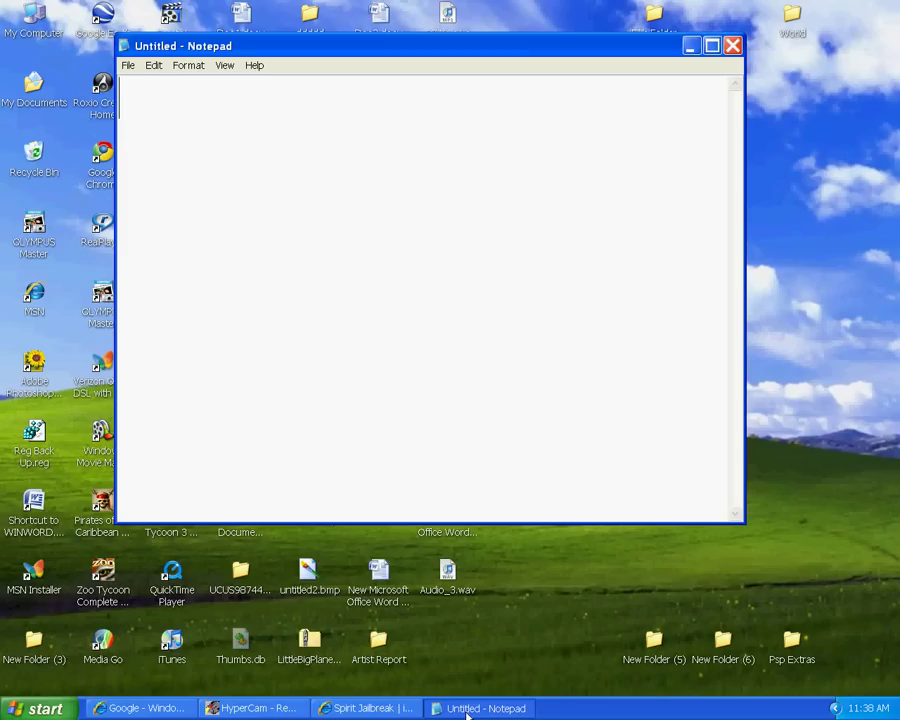
type("OK")
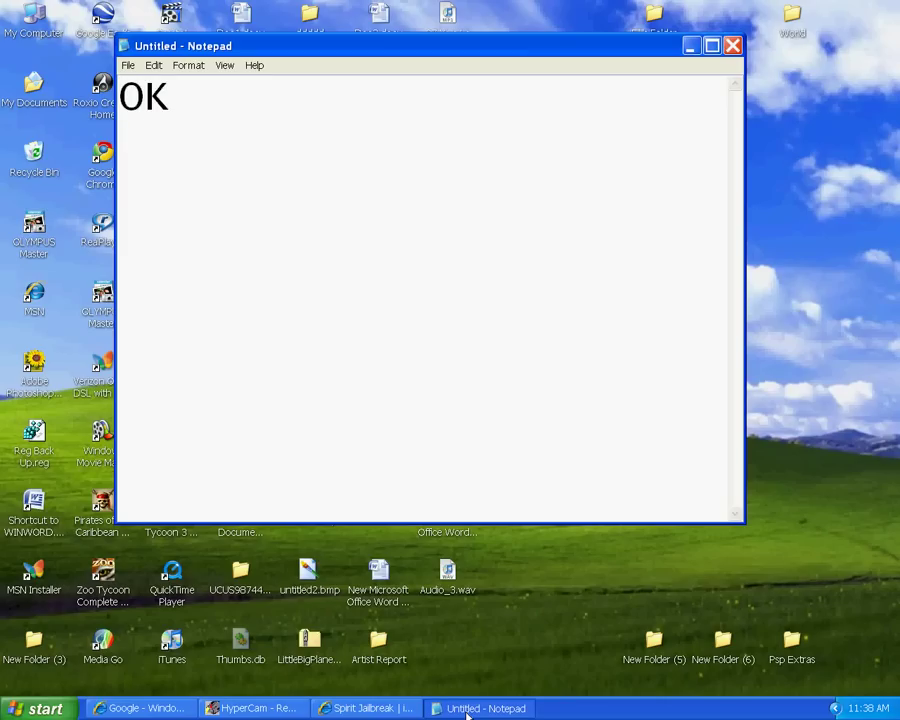
type(" IT IS")
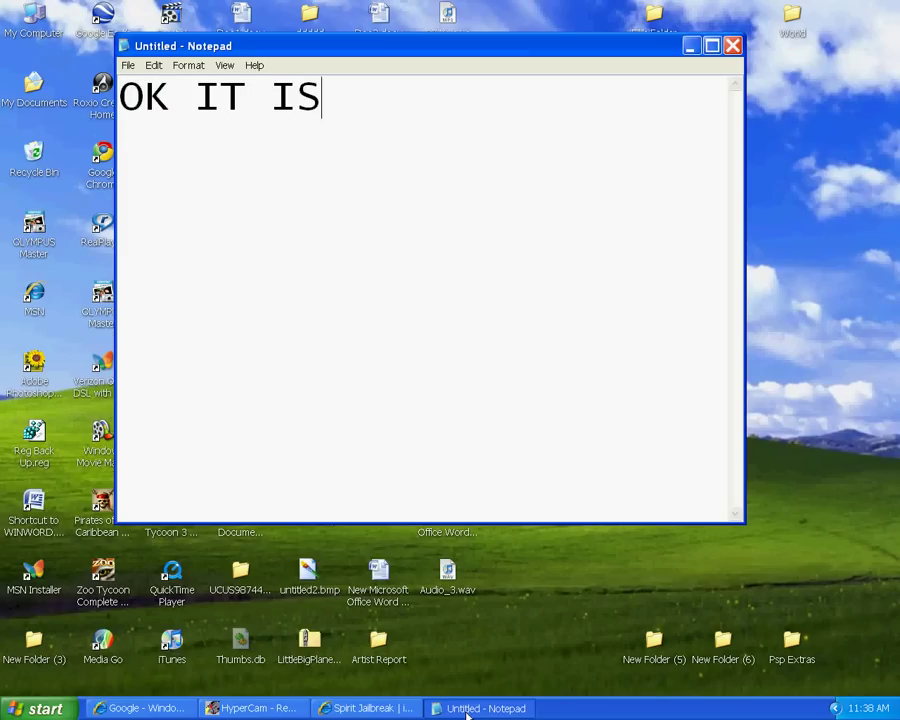
type(" DONE")
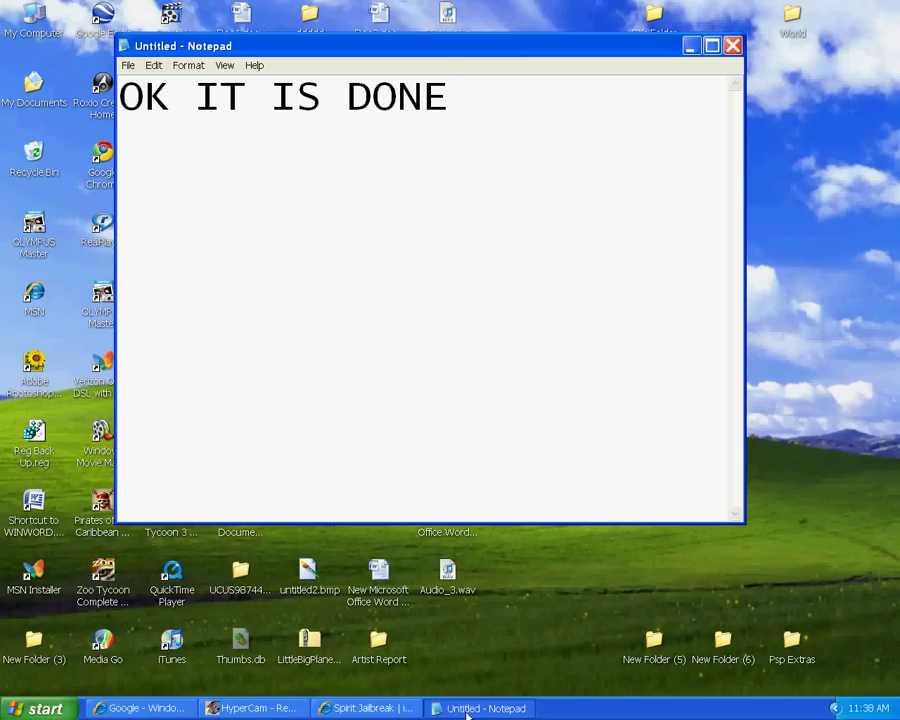
type(".  aN")
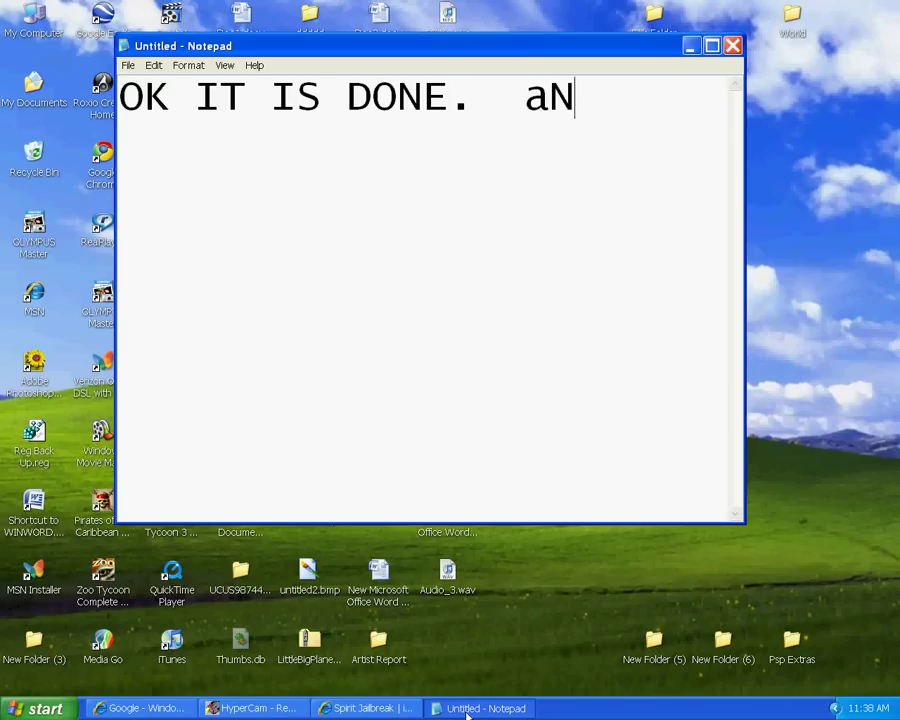
type("D YEP I HAVE c")
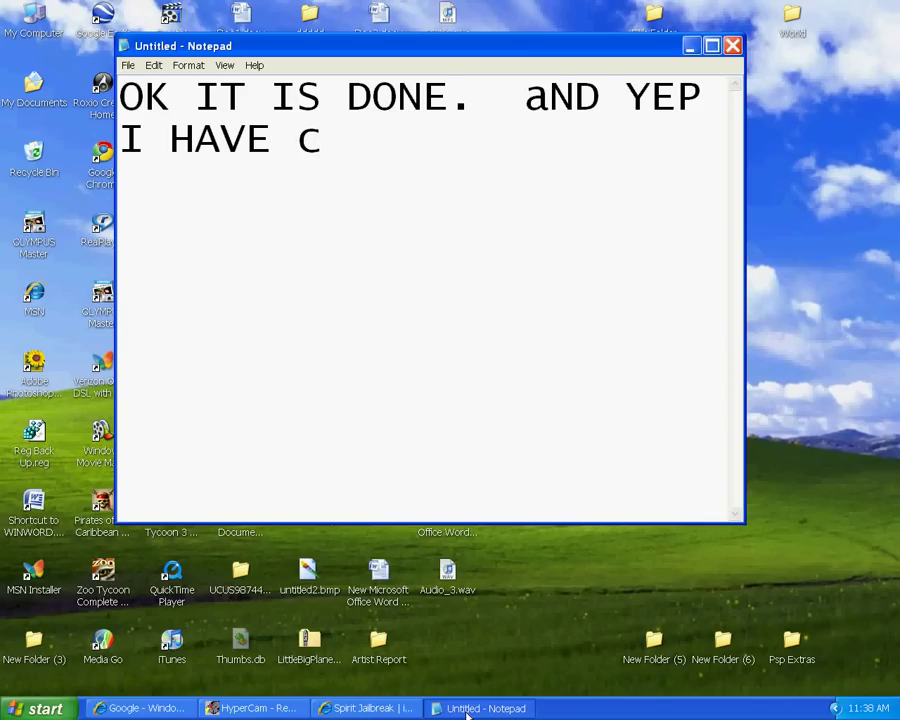
key("BackSpace")
type("CY")
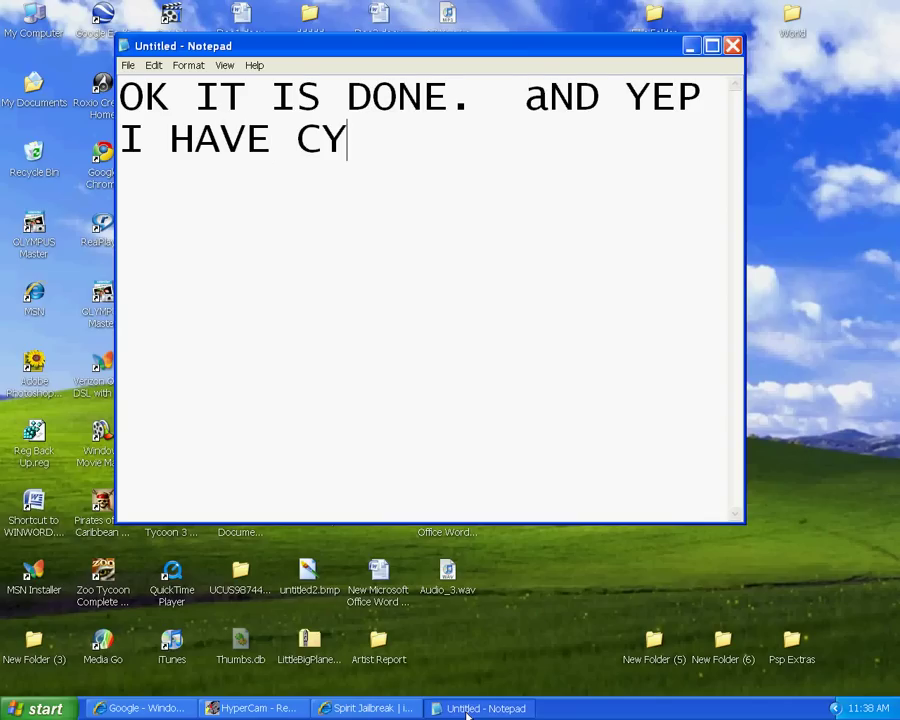
type("DIA!!!!!")
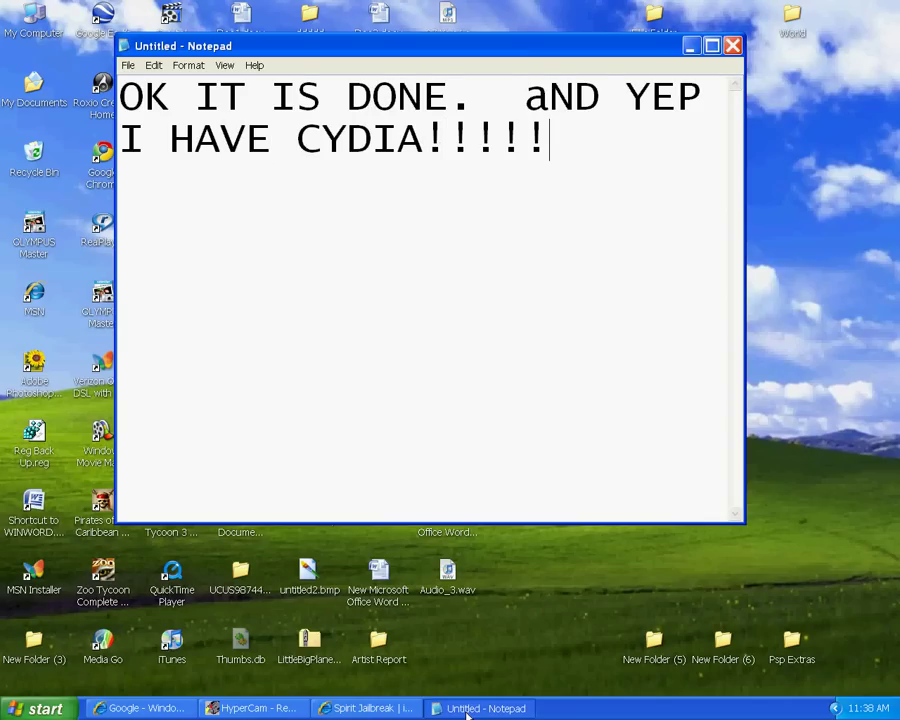
key("BackSpace")
key("BackSpace")
key("BackSpace")
key("BackSpace")
key("BackSpace")
key("BackSpace")
key("BackSpace")
key("BackSpace")
key("BackSpace")
key("BackSpace")
key("BackSpace")
key("BackSpace")
key("BackSpace")
key("BackSpace")
key("BackSpace")
key("BackSpace")
key("BackSpace")
key("BackSpace")
key("BackSpace")
key("BackSpace")
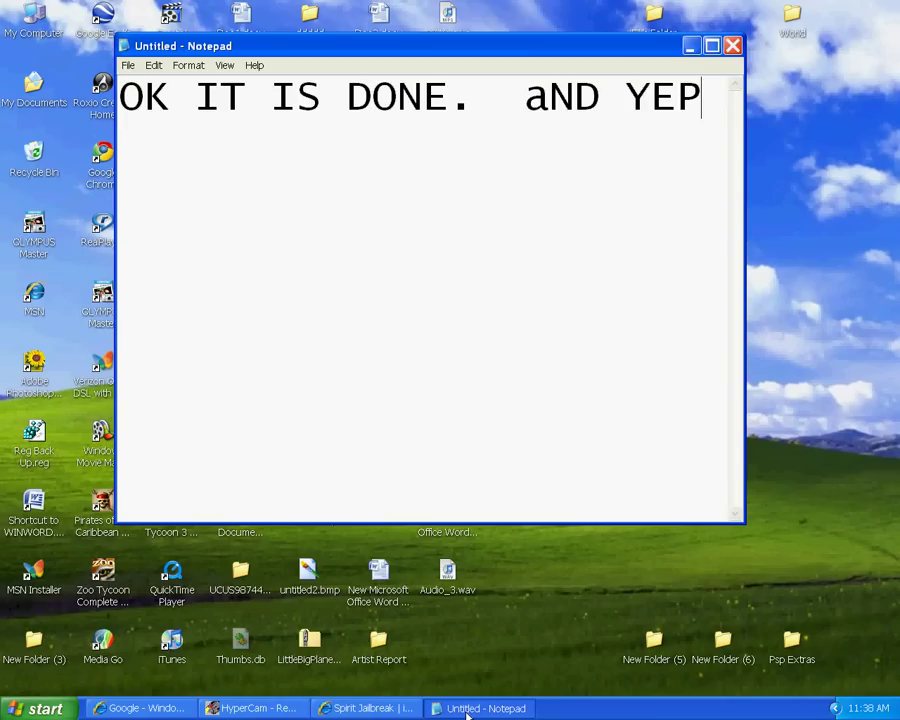
key("BackSpace")
key("BackSpace")
key("BackSpace")
key("BackSpace")
key("BackSpace")
key("BackSpace")
key("BackSpace")
key("BackSpace")
Write the note 'UNJAILBREAKING IS EASY.' with a second line 'JUST DO WHAT I DO. OK?'
type("u")
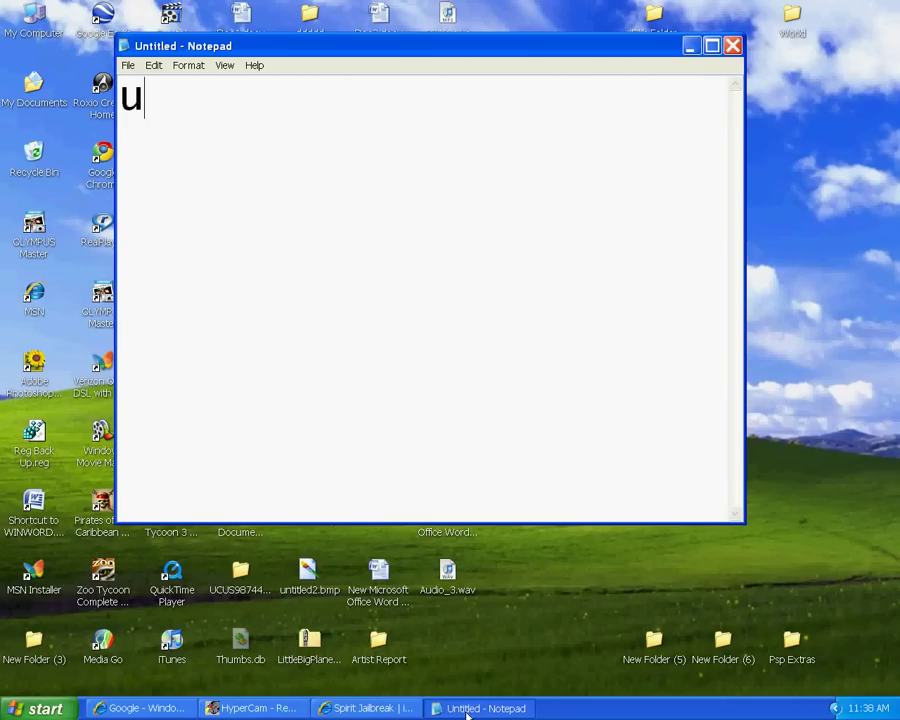
key("BackSpace")
type("UNJAIL")
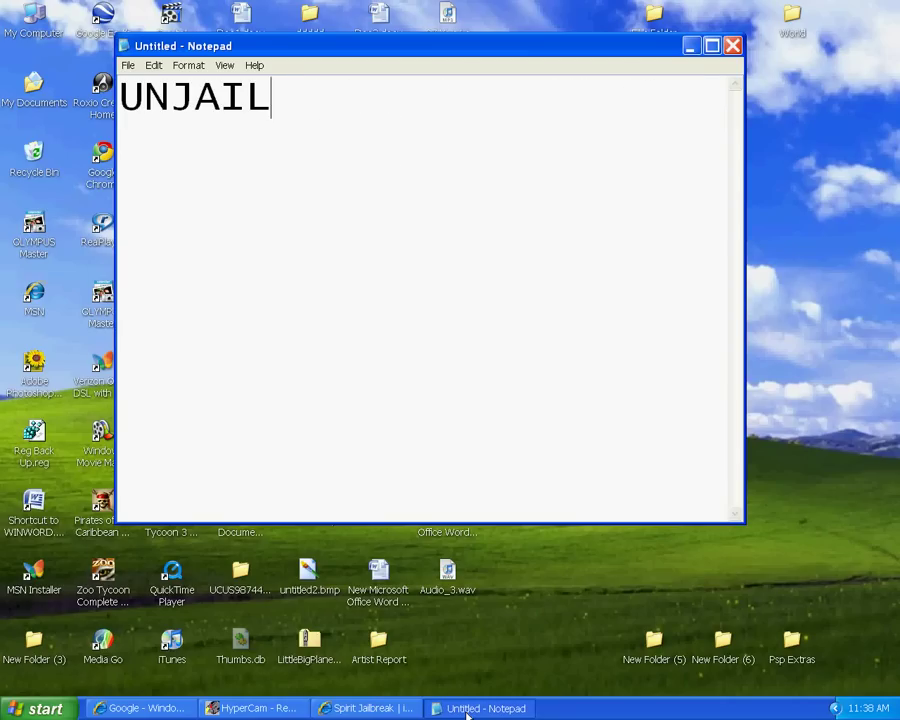
type("BREAKING I")
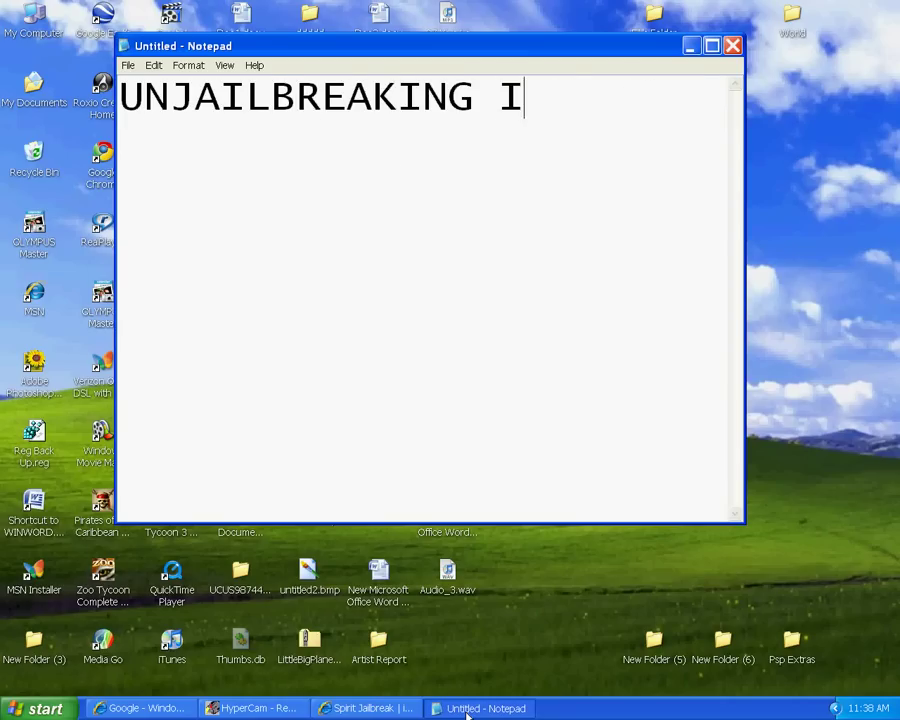
type("S EAS")
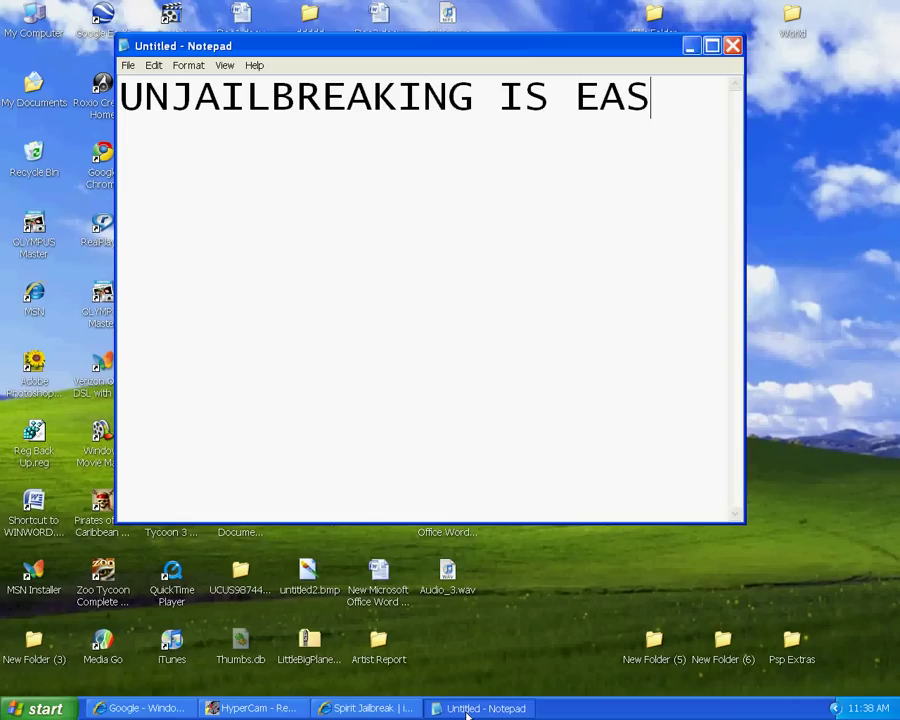
type("Y.")
key("Return")
type("jU")
key("BackSpace")
key("BackSpace")
key("BackSpace")
key("Return")
type("JUST DO WHE")
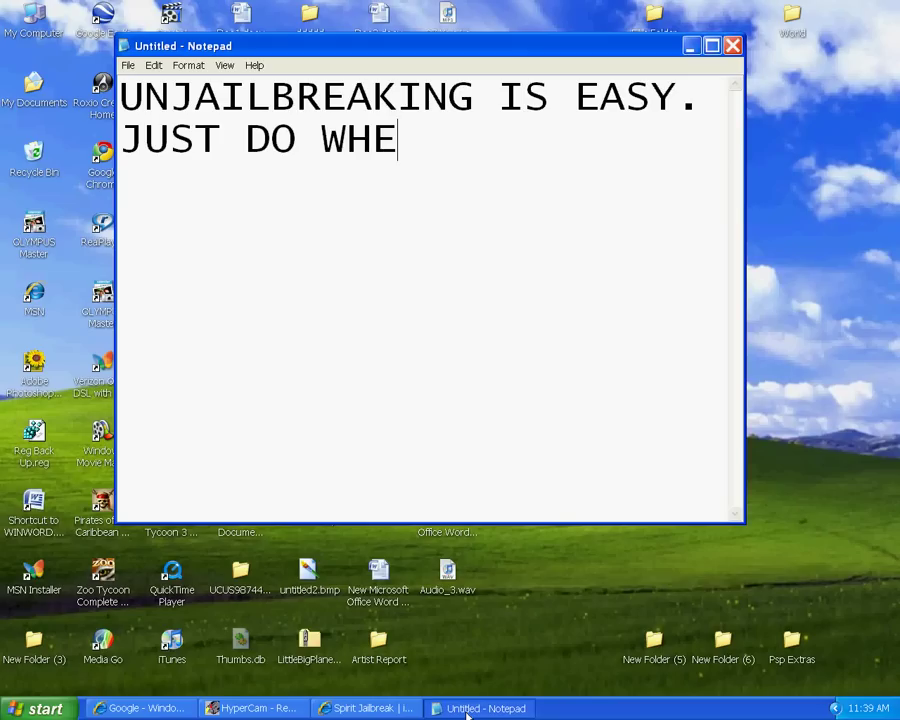
key("BackSpace")
type("AT 9")
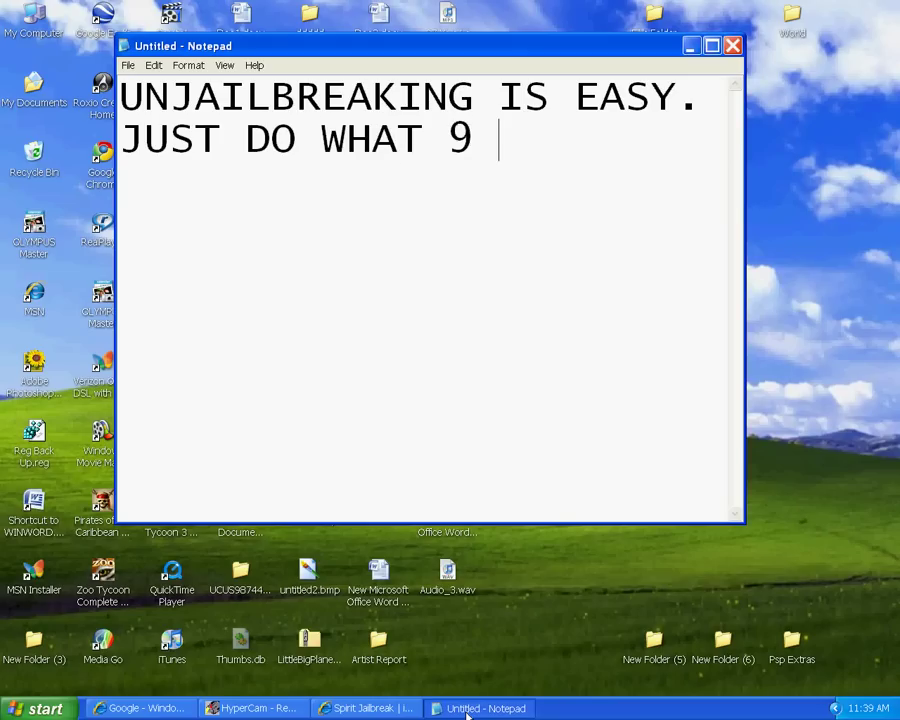
key("BackSpace")
type("I DO")
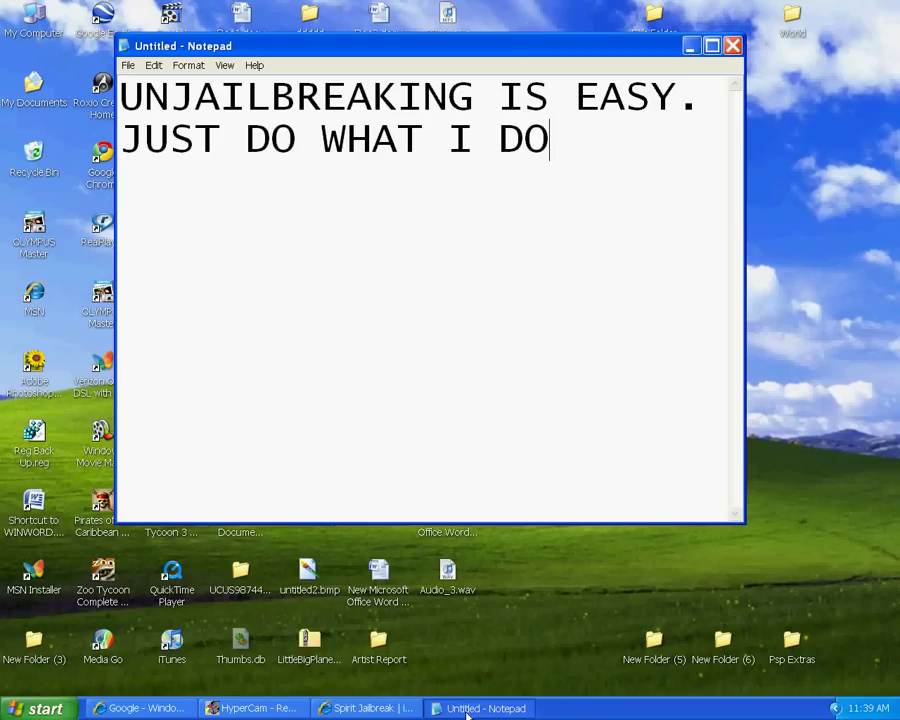
type(".  OK?")
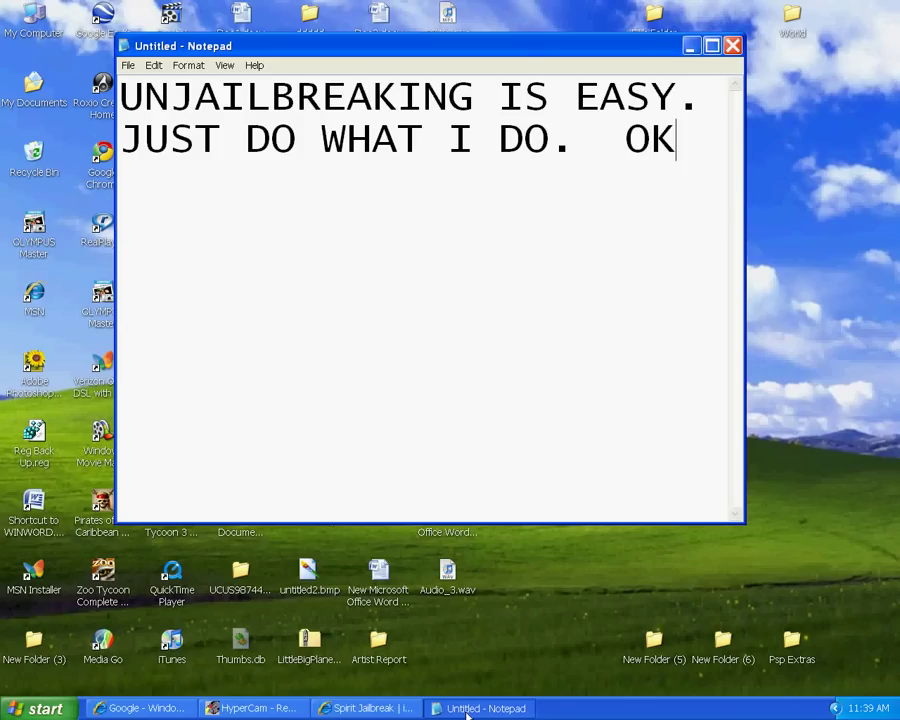
Erase the note's ending, minimise Notepad, and select the iTunes desktop icon
key("BackSpace")
key("BackSpace")
key("BackSpace")
key("BackSpace")
key("BackSpace")
key("BackSpace")
key("BackSpace")
key("BackSpace")
key("BackSpace")
key("BackSpace")
key("BackSpace")
key("BackSpace")
key("BackSpace")
key("BackSpace")
key("BackSpace")
key("BackSpace")
key("BackSpace")
key("BackSpace")
key("BackSpace")
key("BackSpace")
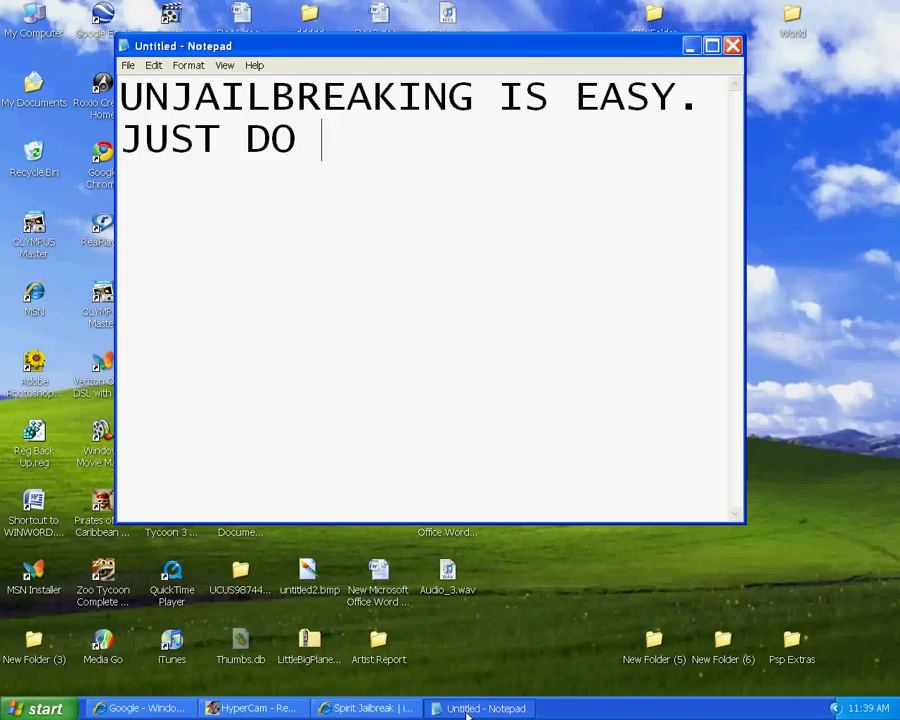
key("BackSpace")
key("BackSpace")
key("BackSpace")
left_click(449, 710)
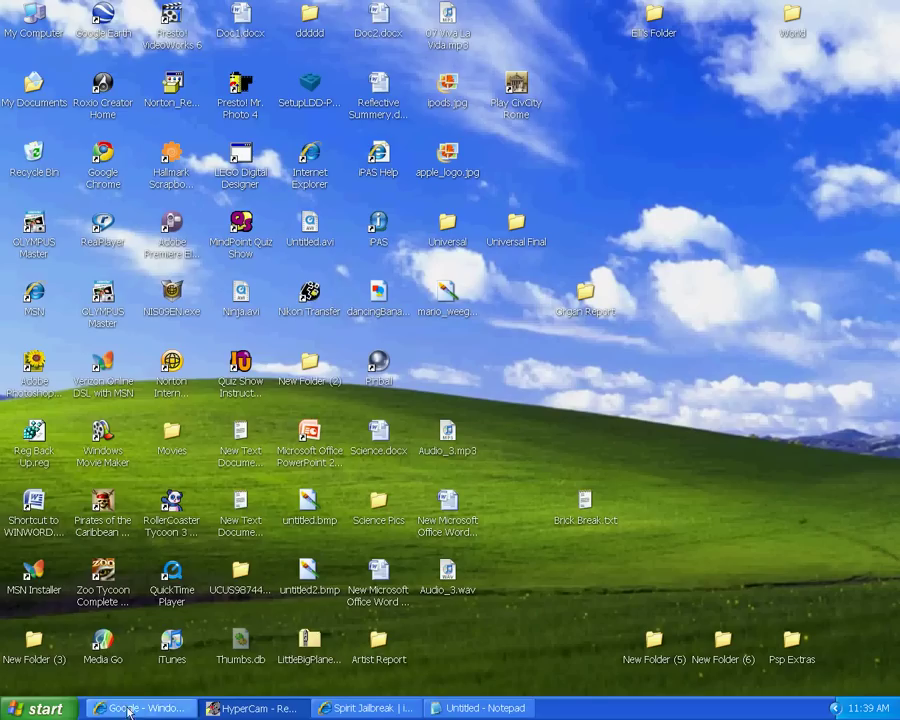
left_click(175, 648)
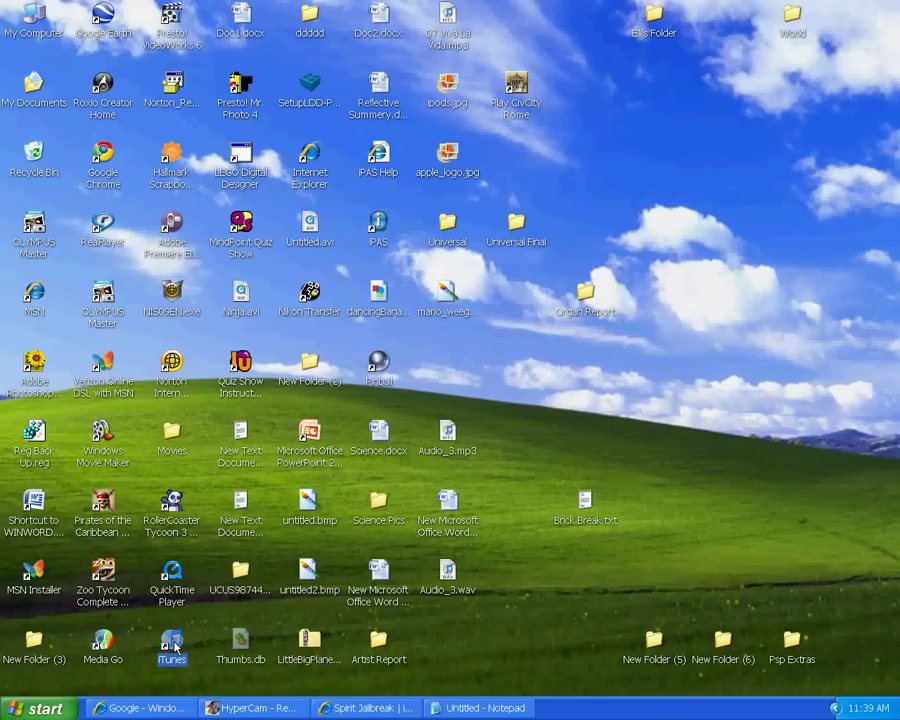